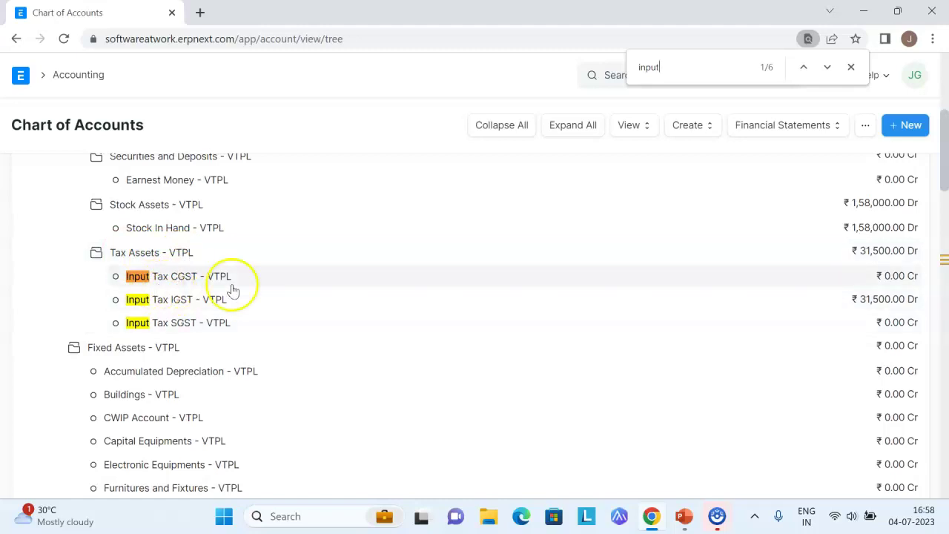
# Step: Confirm the Input Tax CGST - VTPL account has Account Type Tax
pyautogui.click(178, 279)
pyautogui.click(270, 276)
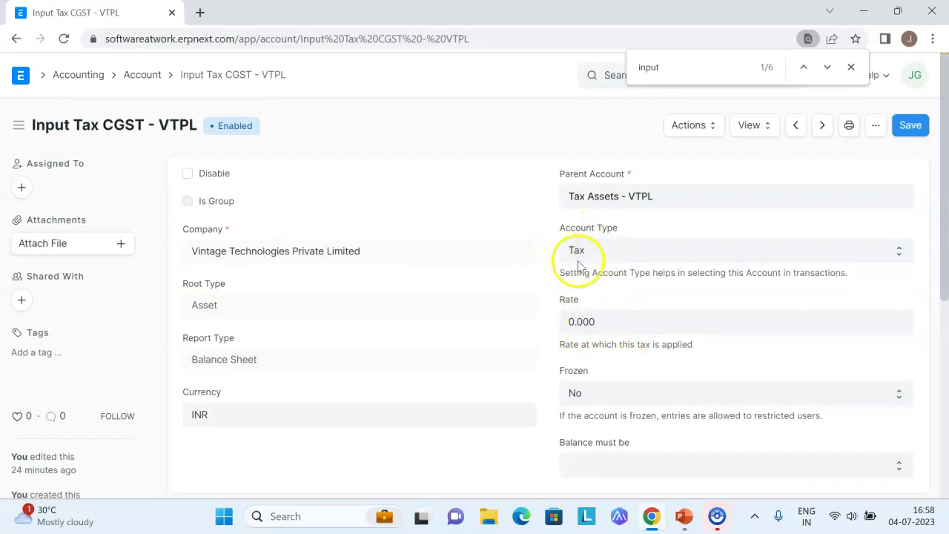
pyautogui.click(16, 39)
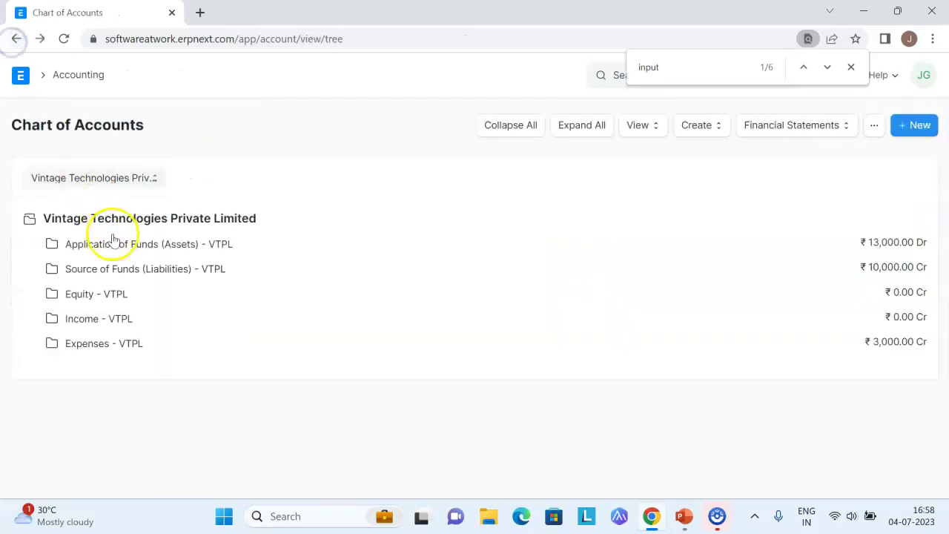
# Step: Expand the account tree and confirm Output Tax SGST - VTPL is a Tax-type account
pyautogui.click(578, 130)
pyautogui.scroll(-4, 164, 377)
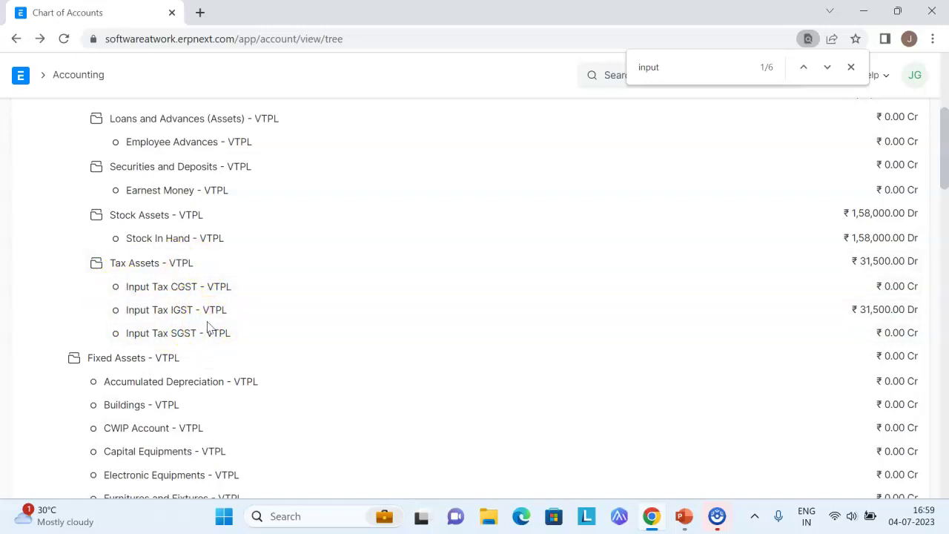
pyautogui.write('i')
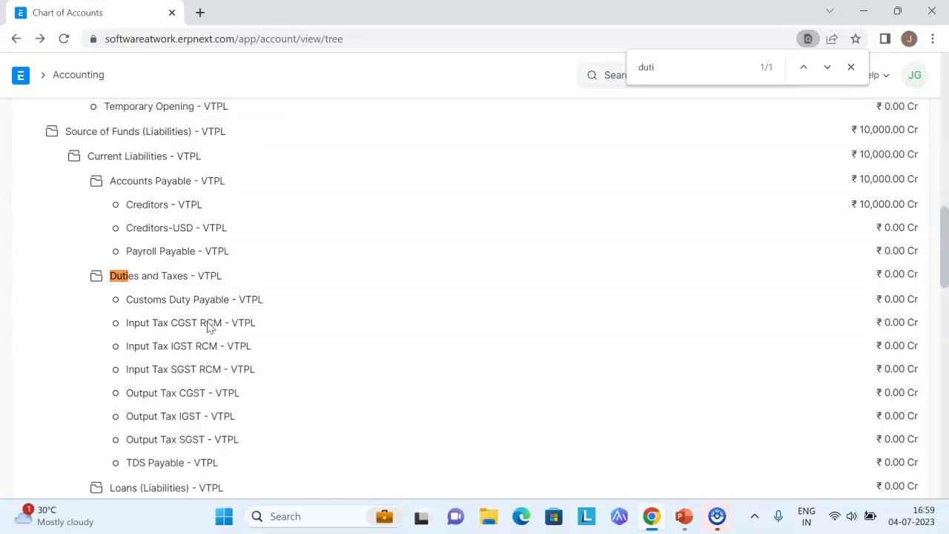
pyautogui.scroll(-1, 169, 403)
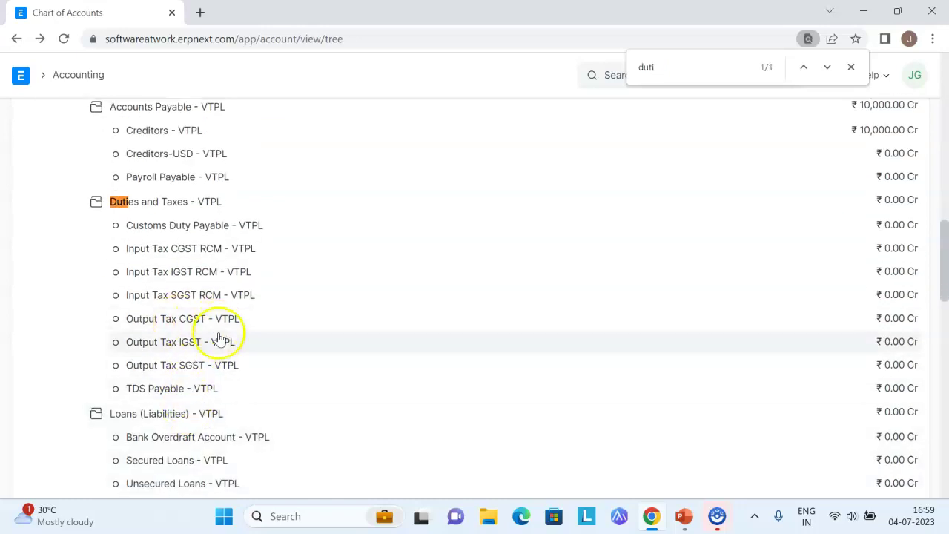
pyautogui.click(225, 369)
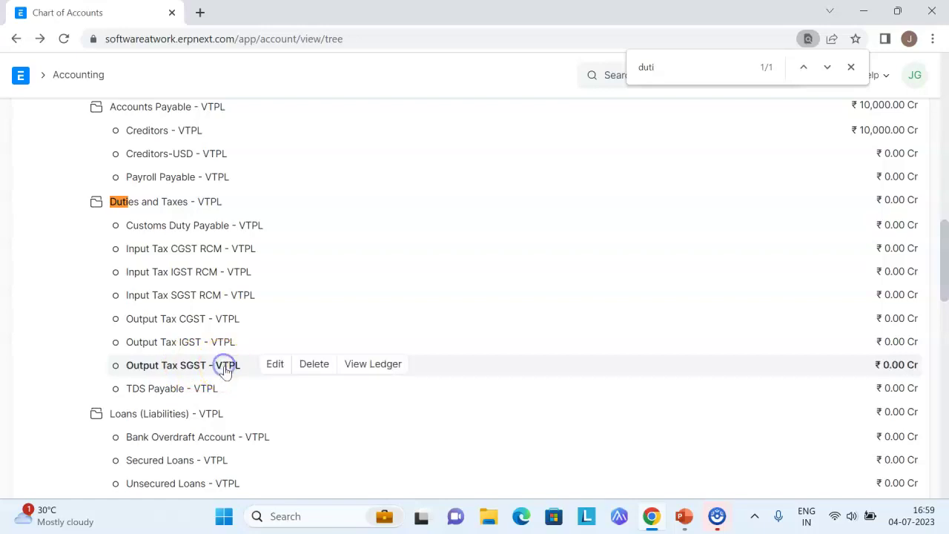
pyautogui.click(275, 365)
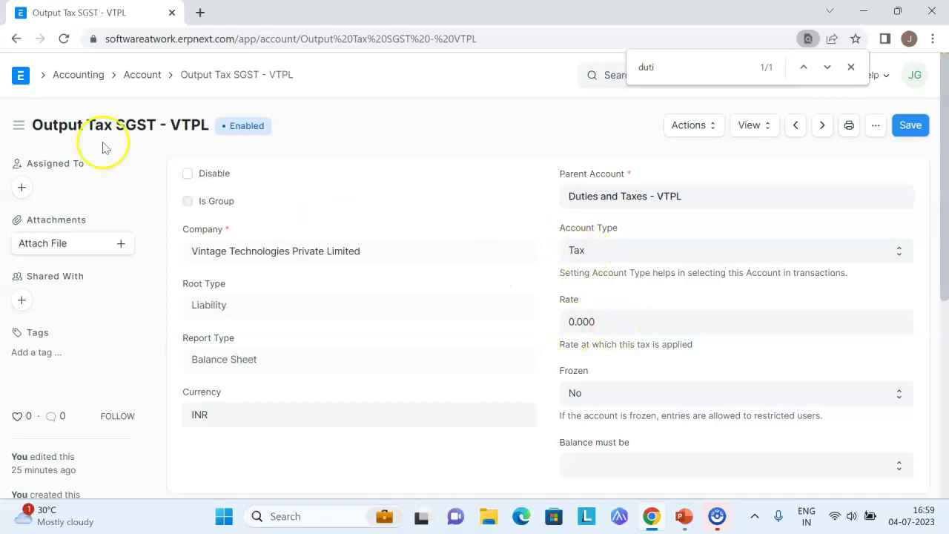
pyautogui.click(17, 38)
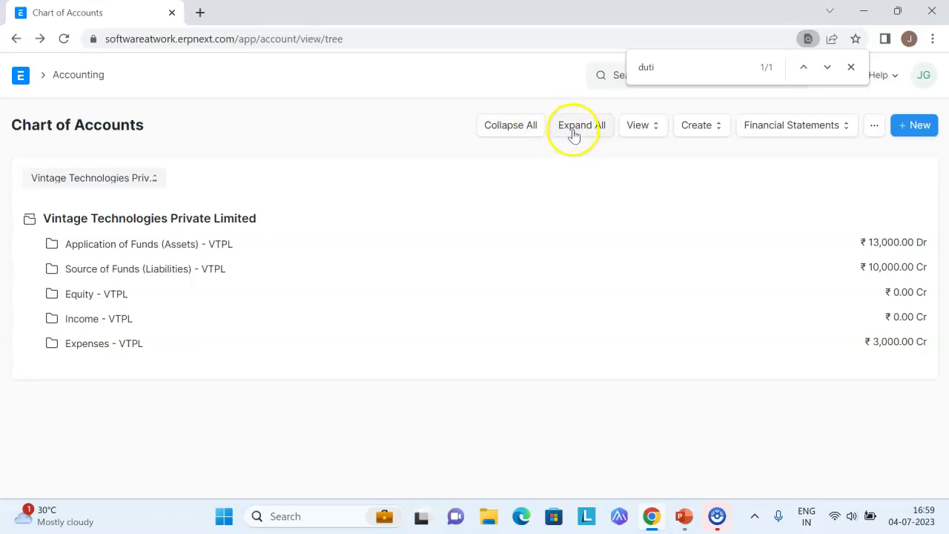
# Step: Expand the full Chart of Accounts tree again and close the in-page find bar
pyautogui.click(573, 131)
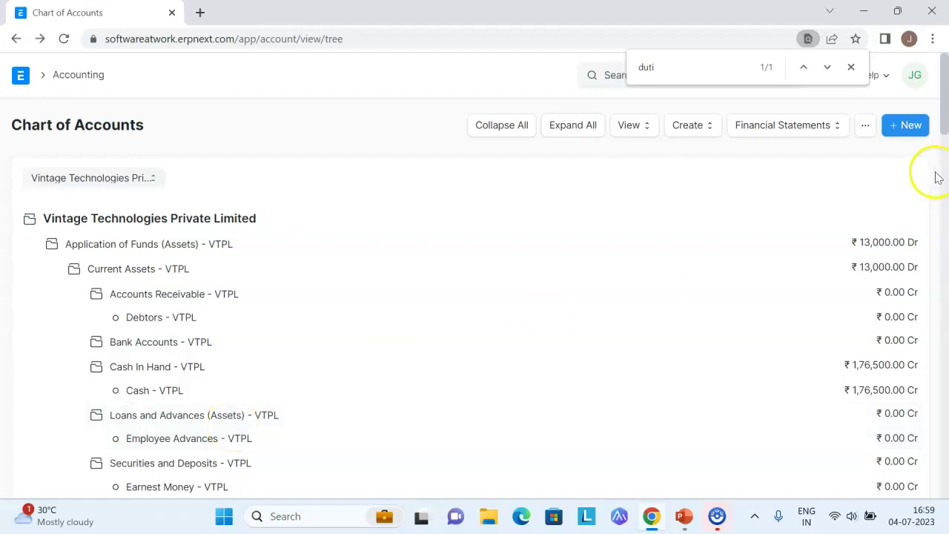
pyautogui.click(851, 67)
pyautogui.click(659, 78)
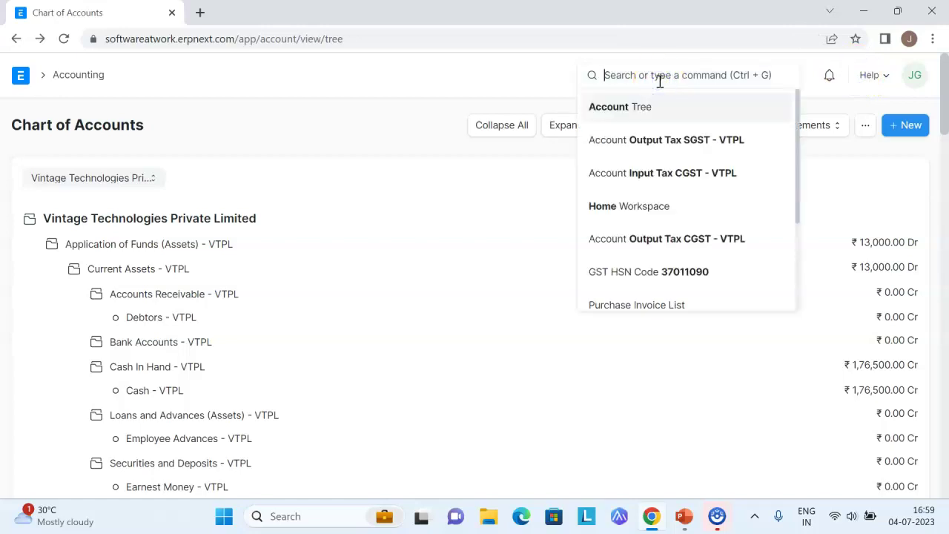
# Step: Open the In-State tax category from the Tax Category list
pyautogui.write('Tax cat')
pyautogui.press('Return')
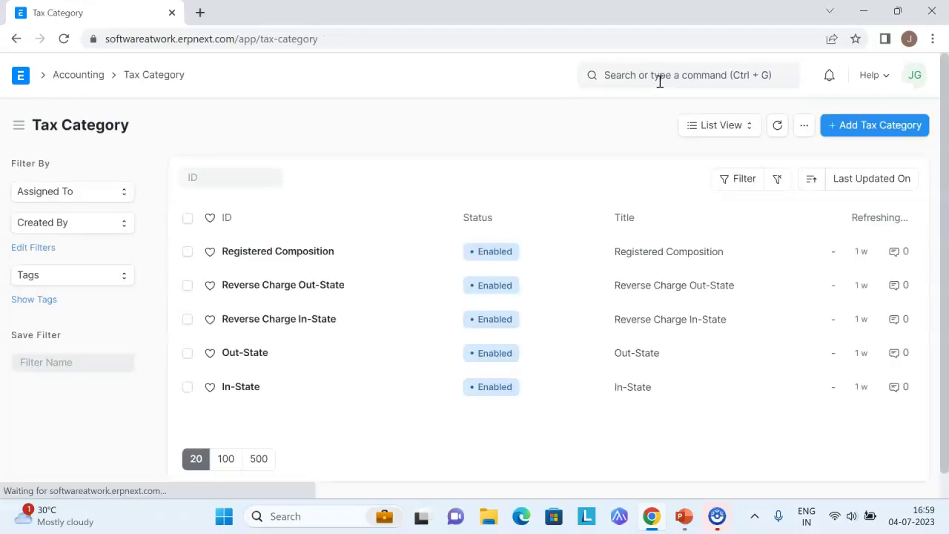
pyautogui.click(650, 99)
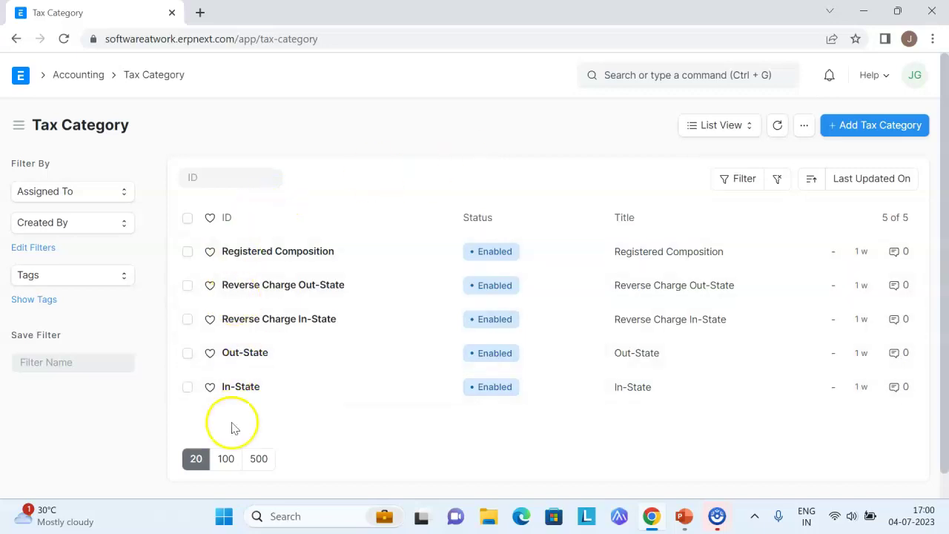
pyautogui.click(236, 393)
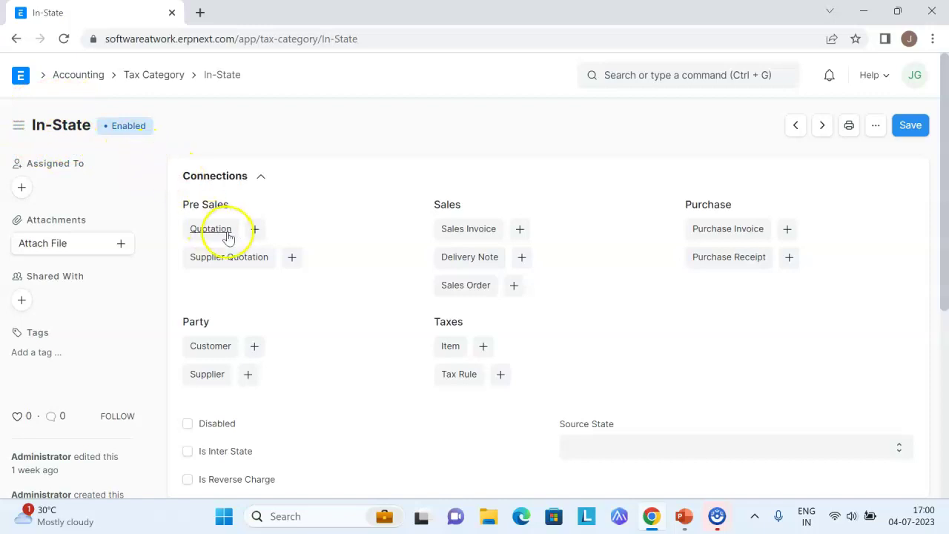
# Step: Set In-State's Source State to Maharashtra, save it, and open the Out-State category
pyautogui.scroll(-1, 244, 253)
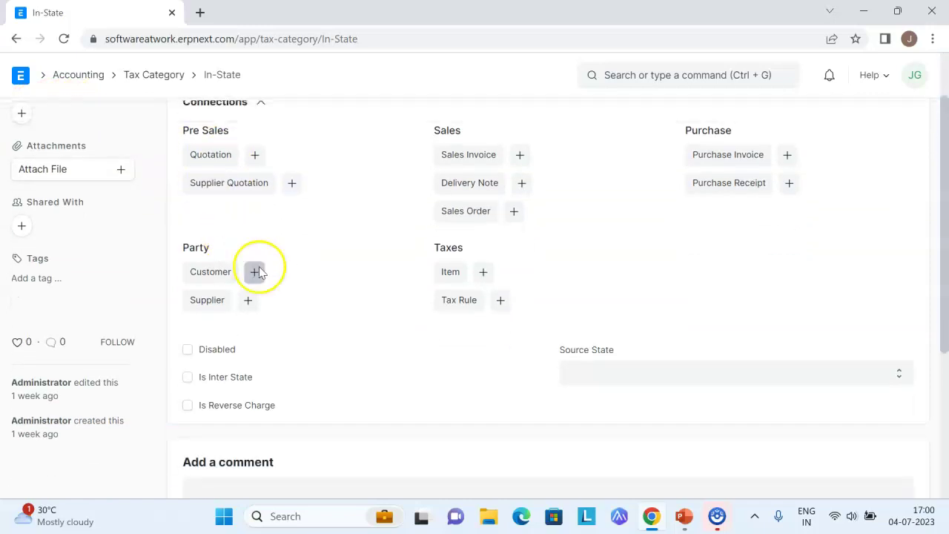
pyautogui.click(625, 371)
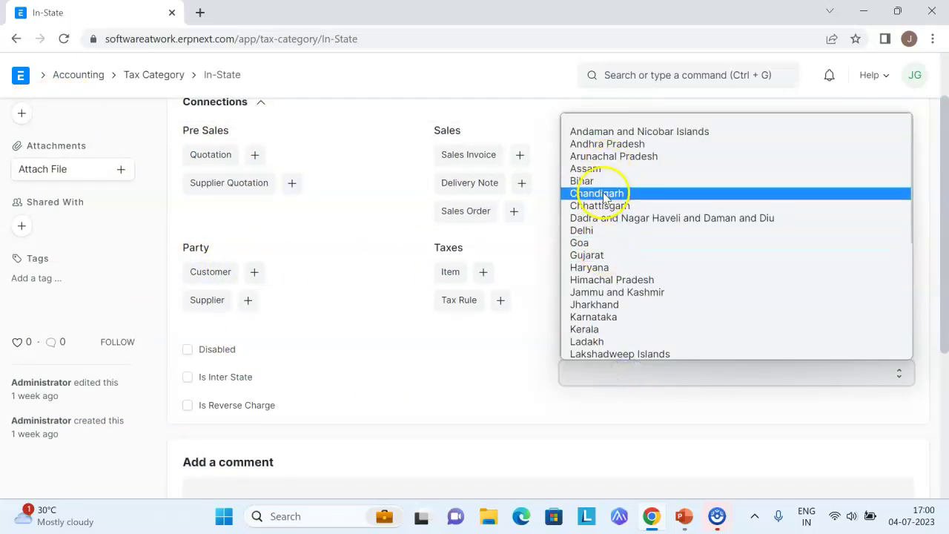
pyautogui.write('mah')
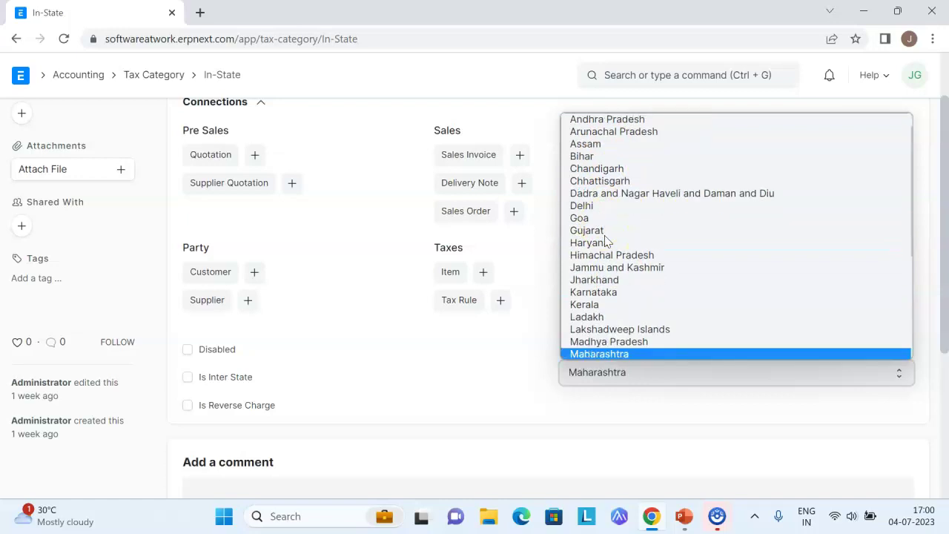
pyautogui.press('Return')
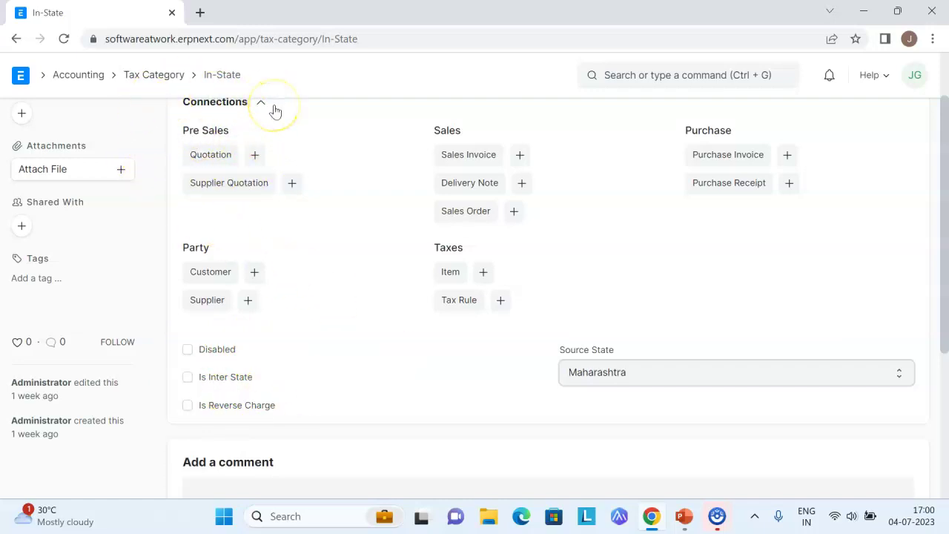
pyautogui.hotkey('ctrl', 's')
pyautogui.click(162, 74)
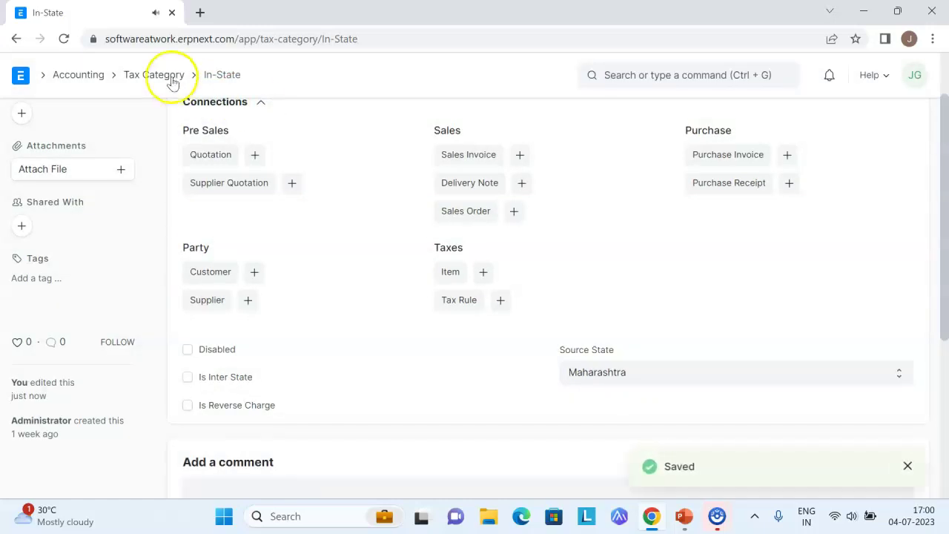
pyautogui.click(250, 361)
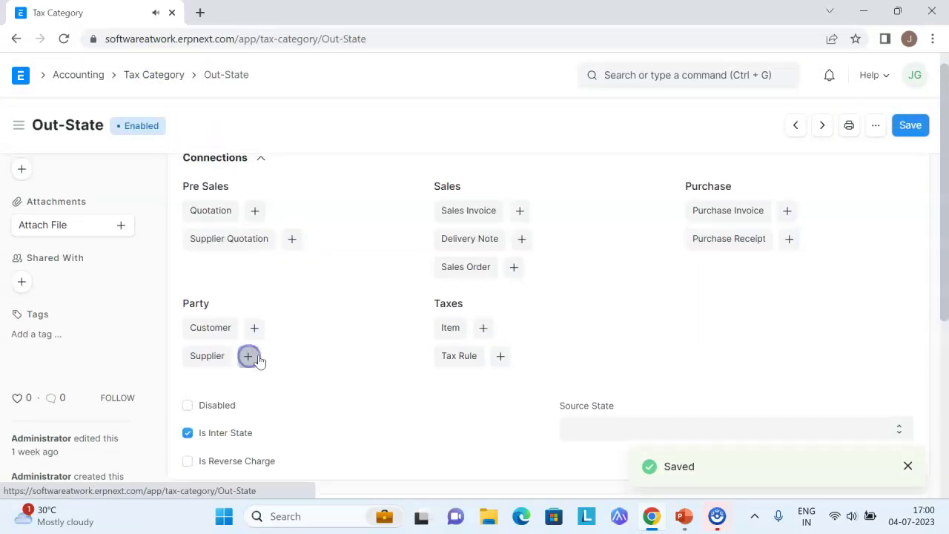
# Step: Set the Out-State category's Source State to Maharashtra, save, and return to the Tax Category list
pyautogui.scroll(-1, 238, 245)
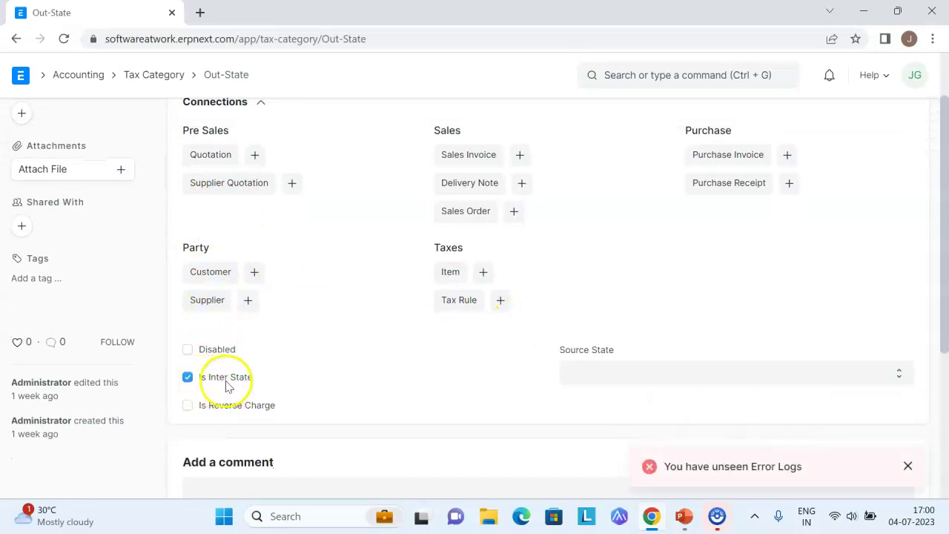
pyautogui.click(622, 375)
pyautogui.press('m')
pyautogui.press('Down')
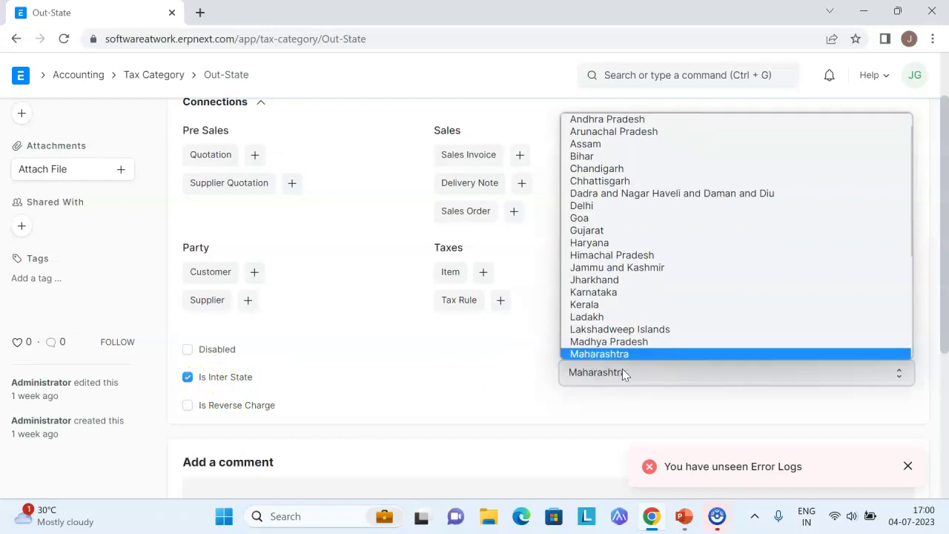
pyautogui.press('Return')
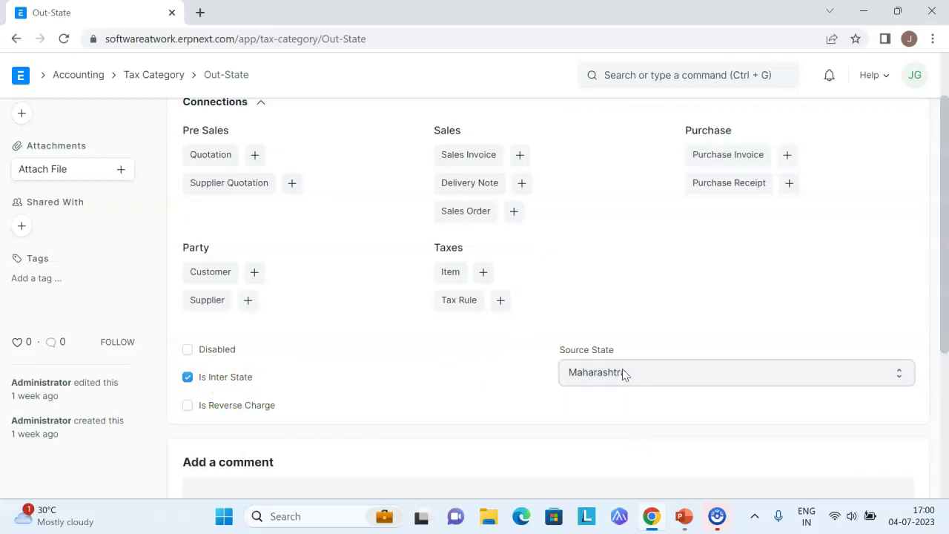
pyautogui.hotkey('ctrl', 's')
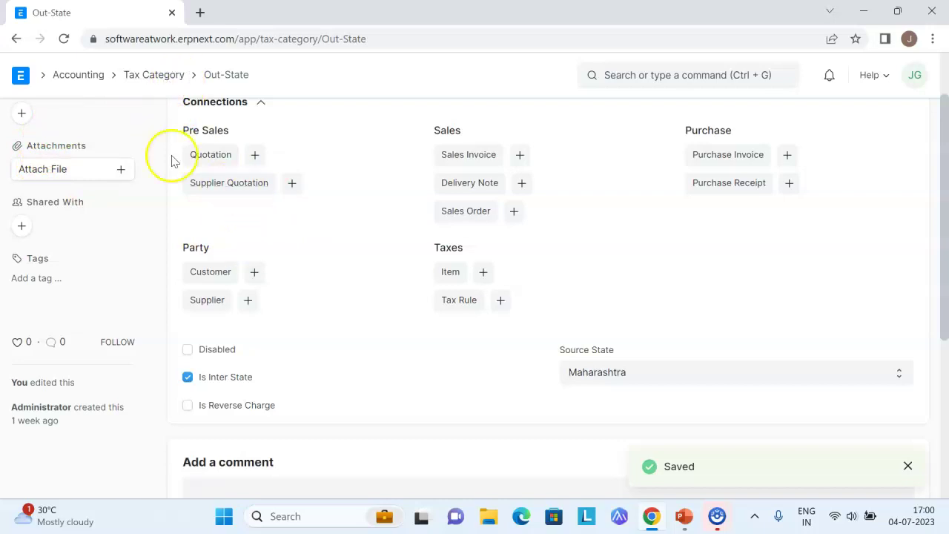
pyautogui.click(152, 77)
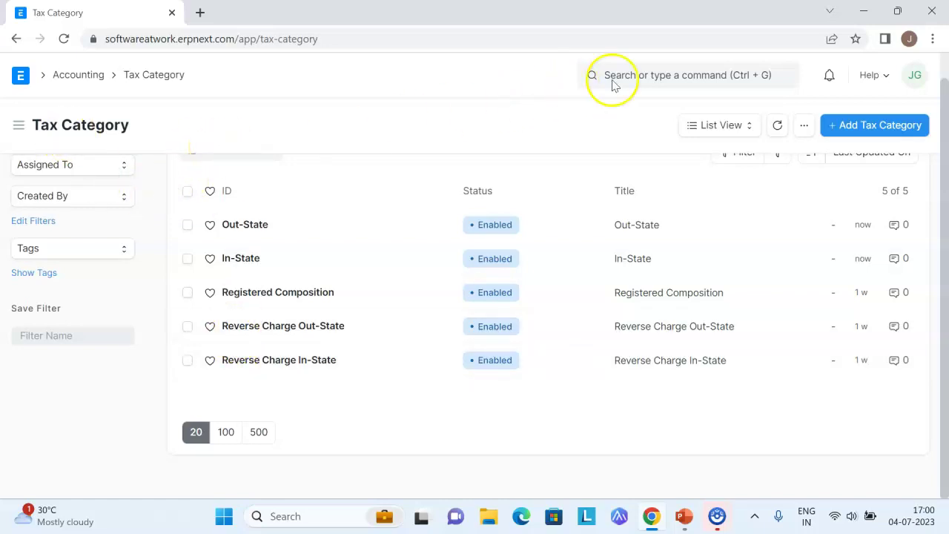
# Step: Open the GST 5% item tax template and review its tax rates
pyautogui.click(658, 75)
pyautogui.write('It')
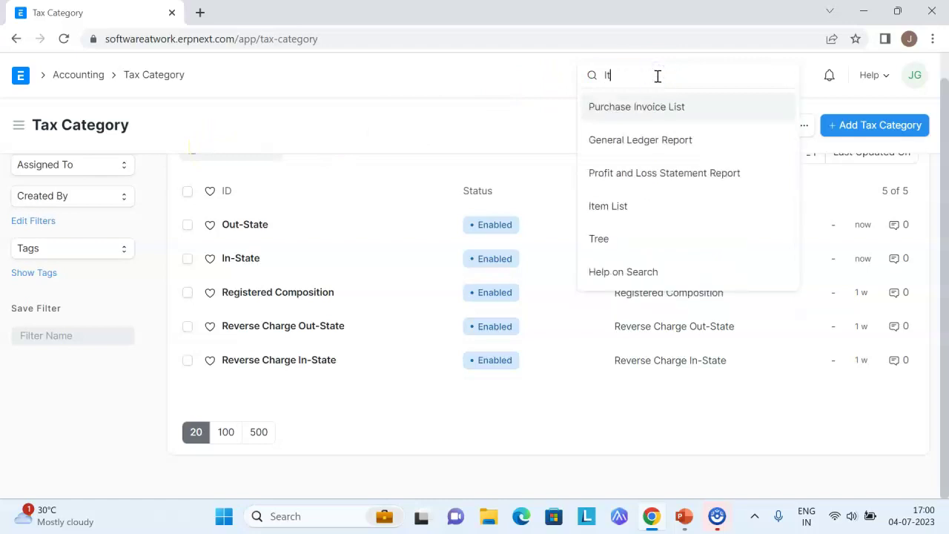
pyautogui.write('em Tax')
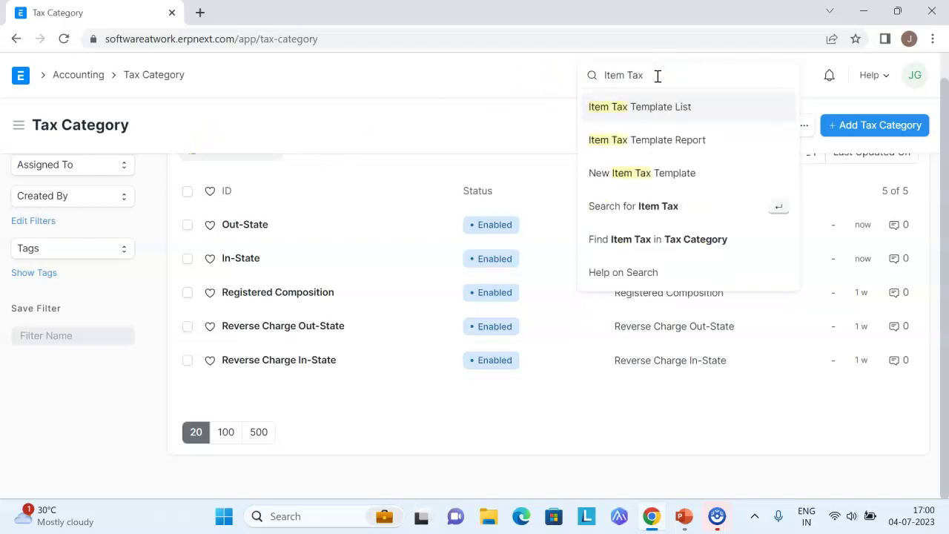
pyautogui.press('Return')
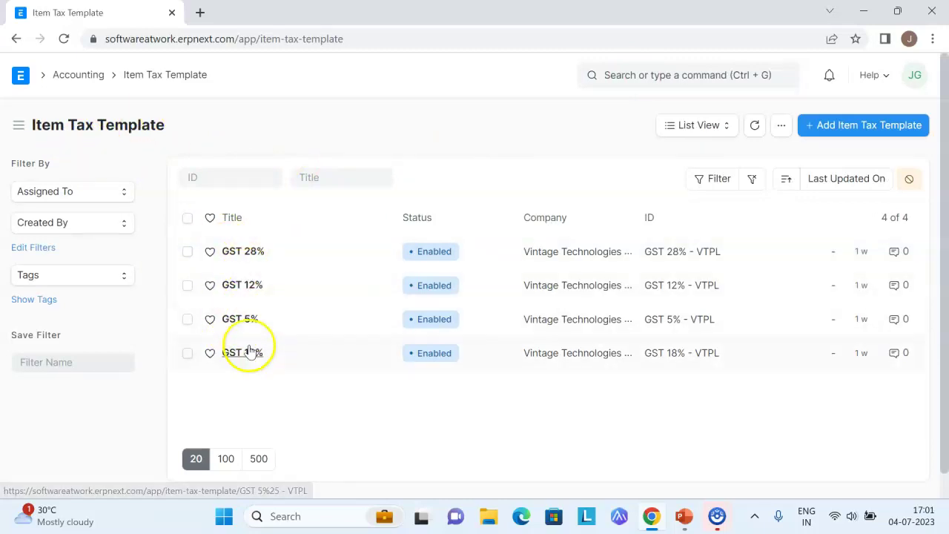
pyautogui.click(242, 320)
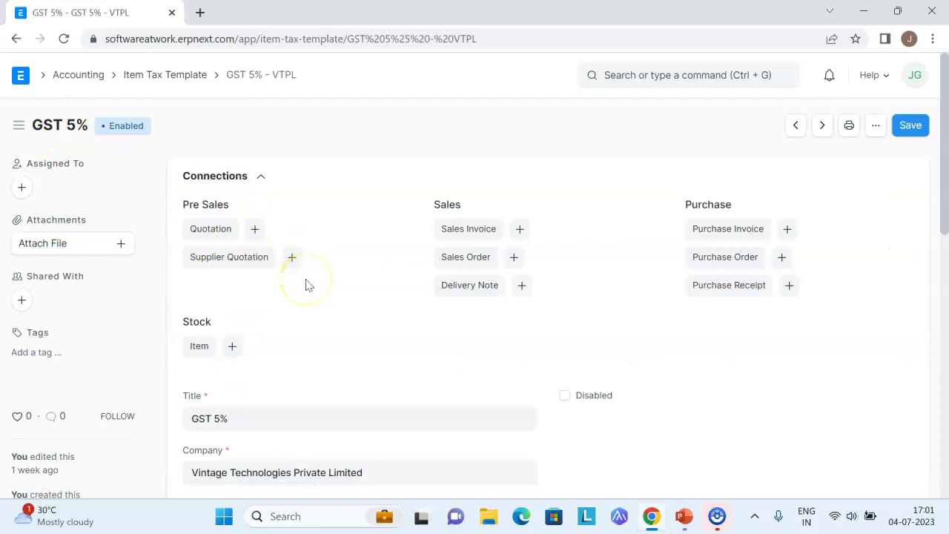
pyautogui.scroll(-4, 349, 304)
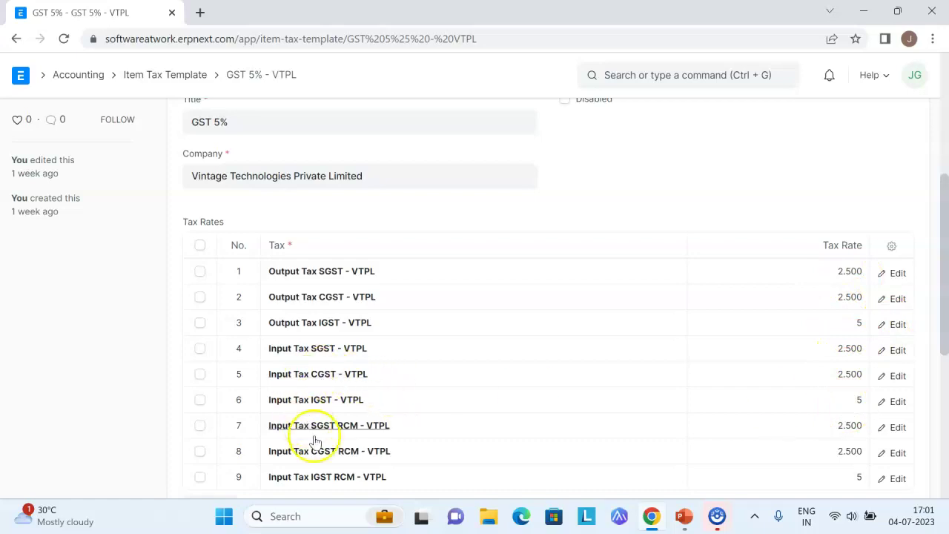
pyautogui.scroll(-1, 349, 424)
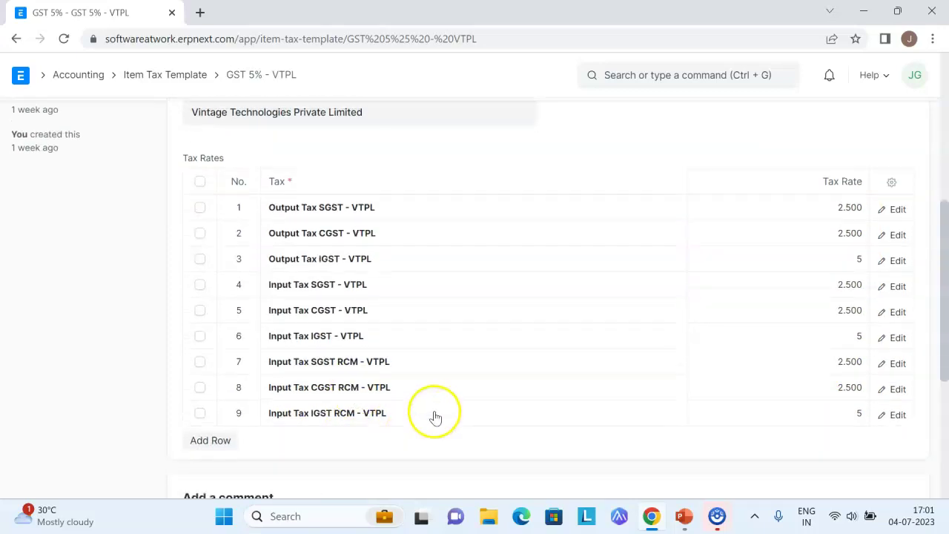
pyautogui.scroll(2, 436, 418)
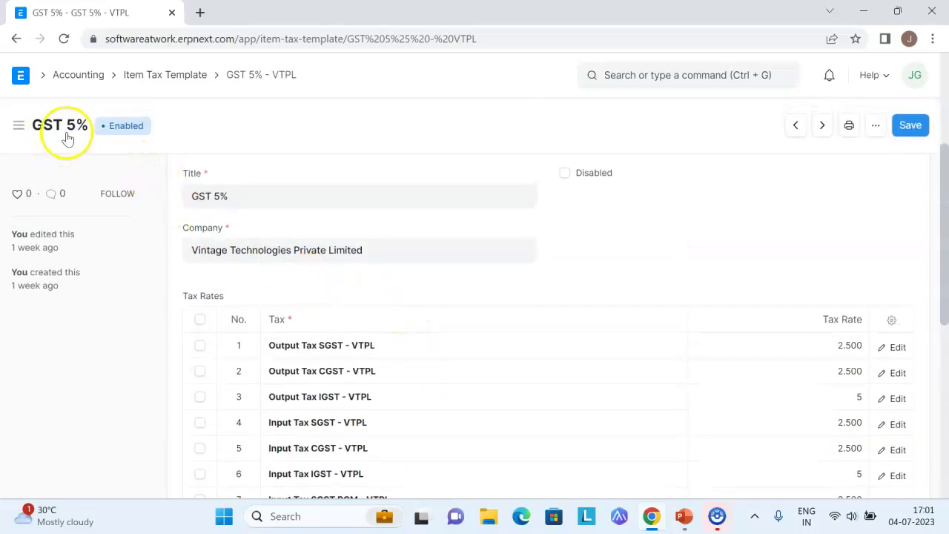
pyautogui.scroll(-1, 399, 272)
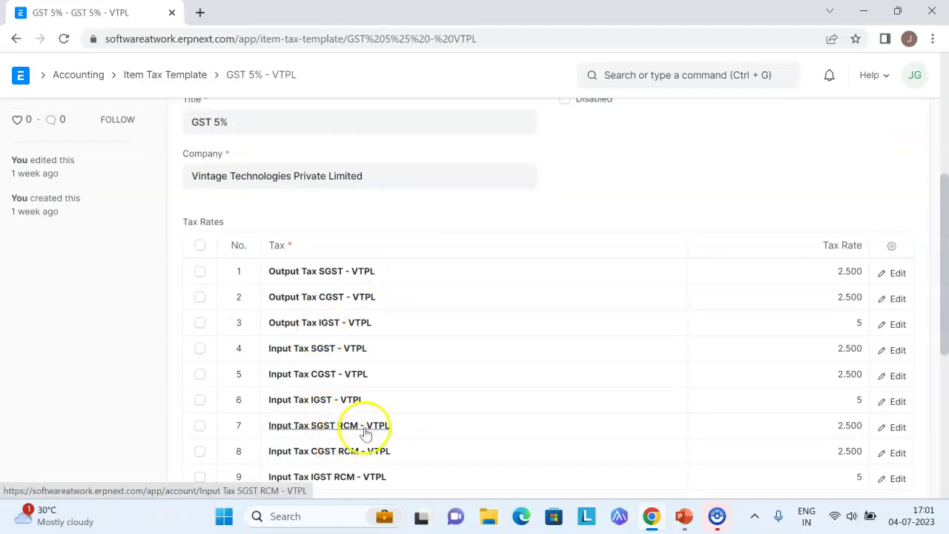
pyautogui.scroll(2, 373, 361)
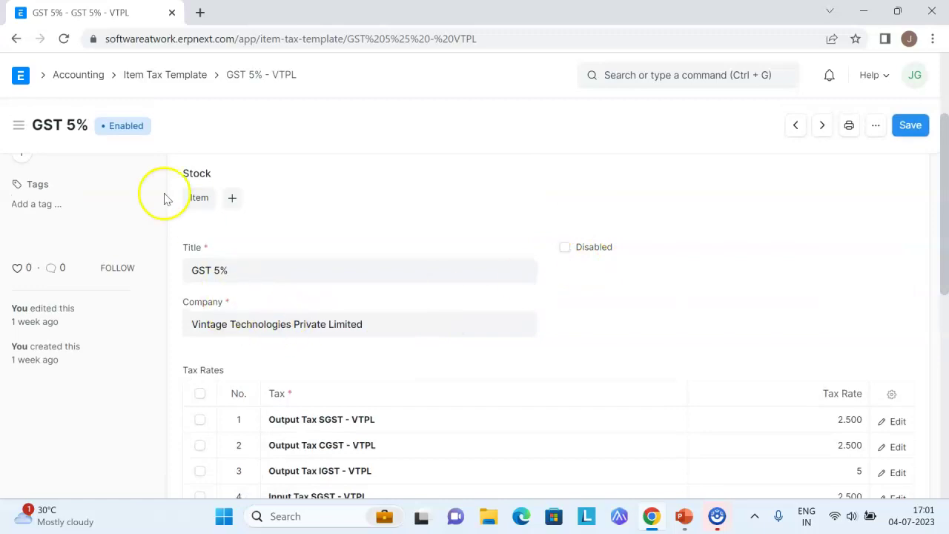
pyautogui.click(167, 76)
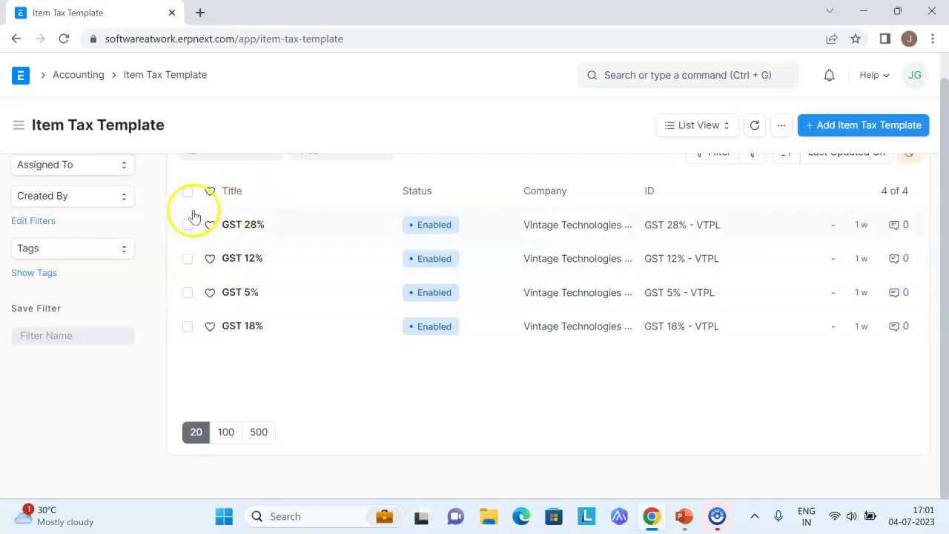
# Step: Review the GST 18% template's tax rates and return to the Item Tax Template list
pyautogui.click(263, 326)
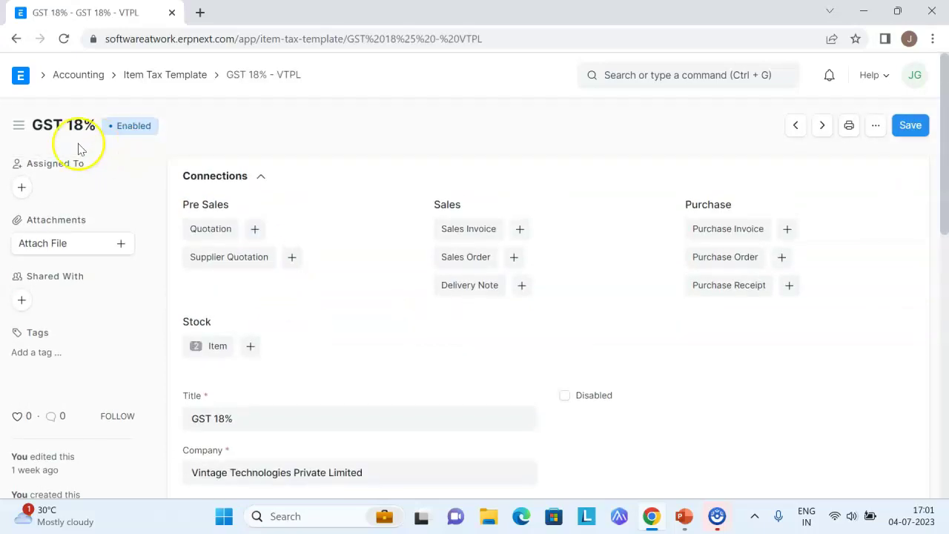
pyautogui.scroll(-2, 401, 300)
pyautogui.scroll(-2, 669, 423)
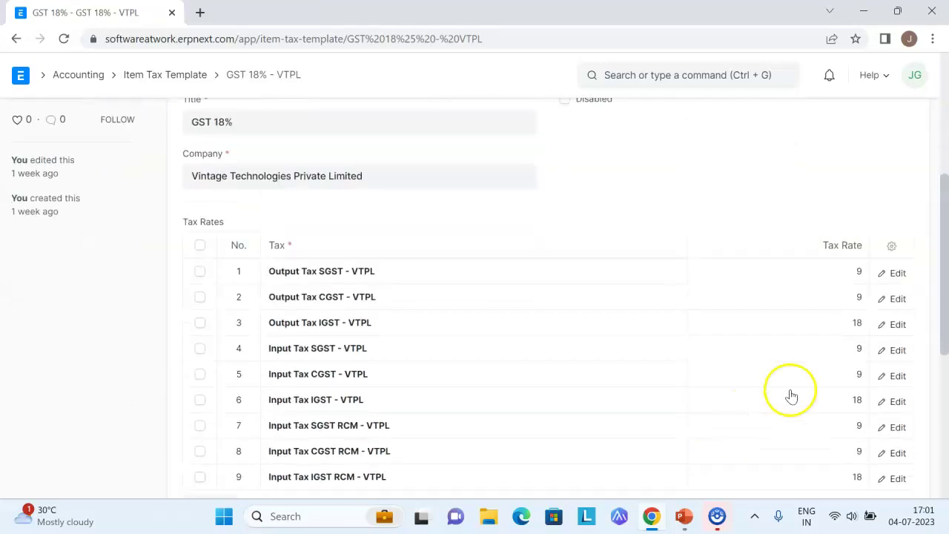
pyautogui.scroll(2, 714, 394)
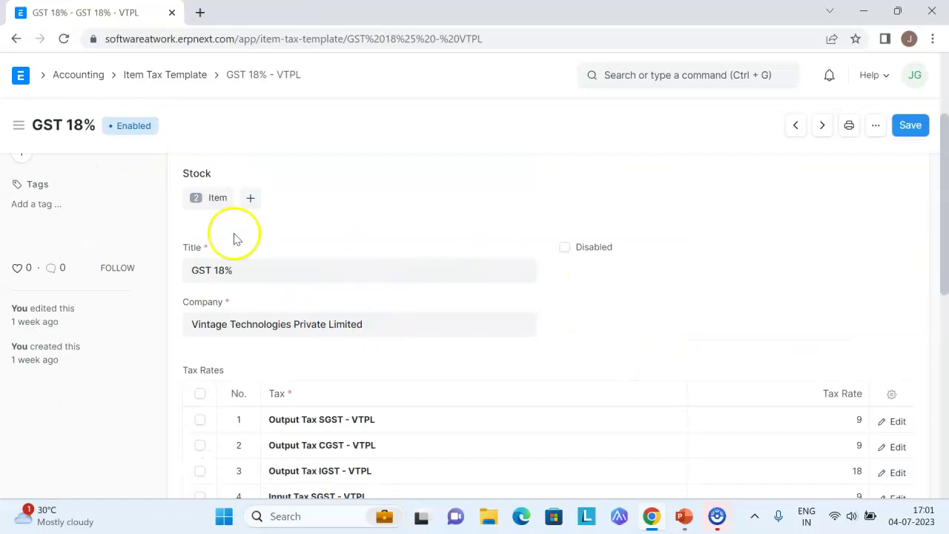
pyautogui.click(166, 74)
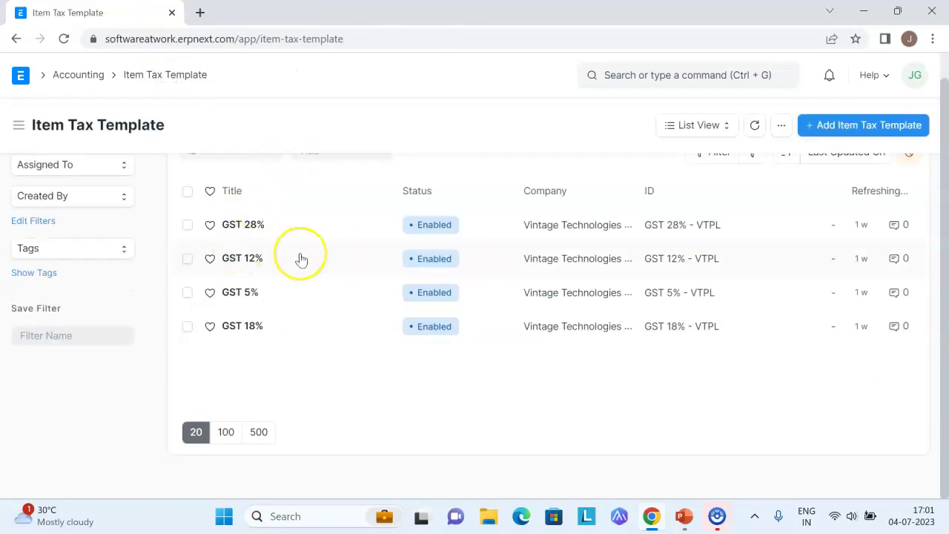
# Step: Open the GST HSN Code list and inspect HSN 37011090's tax template row
pyautogui.click(672, 78)
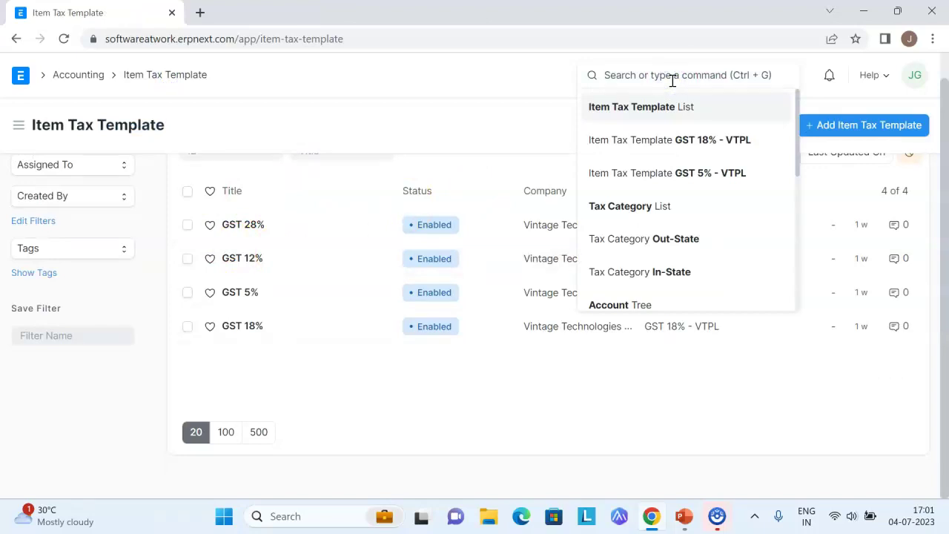
pyautogui.write('GST')
pyautogui.press('Down')
pyautogui.press('Down')
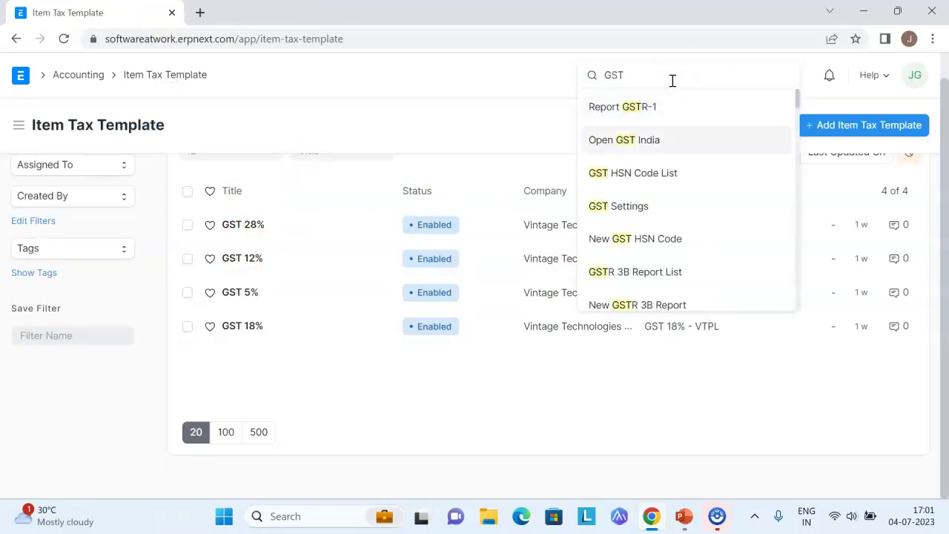
pyautogui.press('Return')
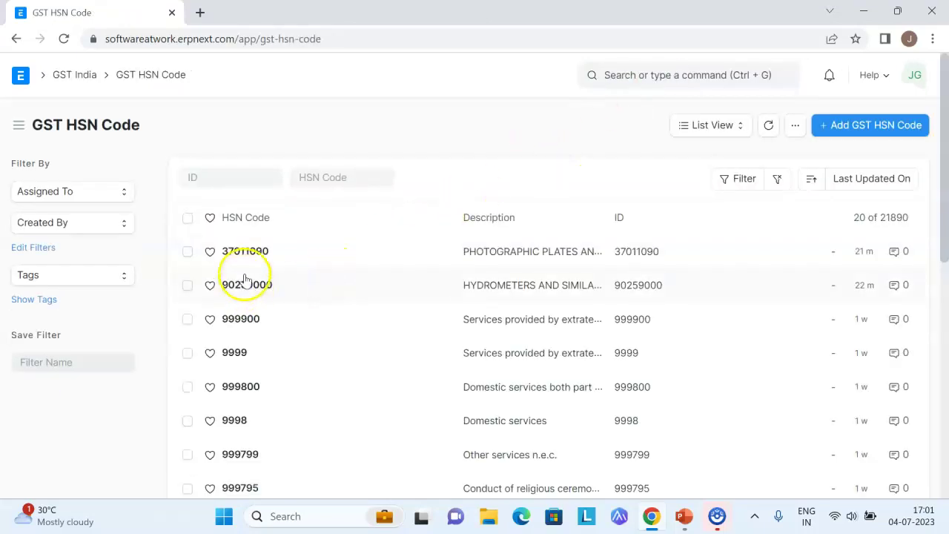
pyautogui.click(251, 250)
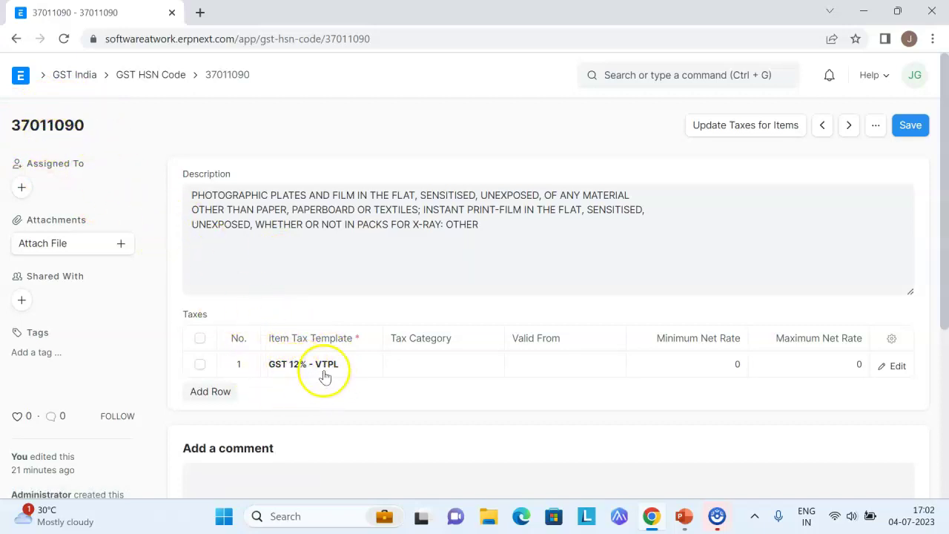
pyautogui.click(359, 366)
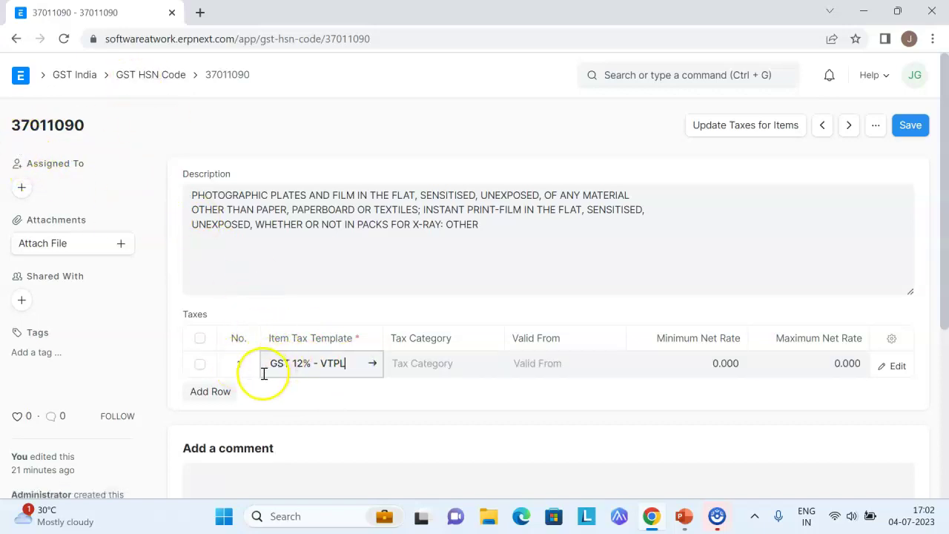
pyautogui.click(152, 74)
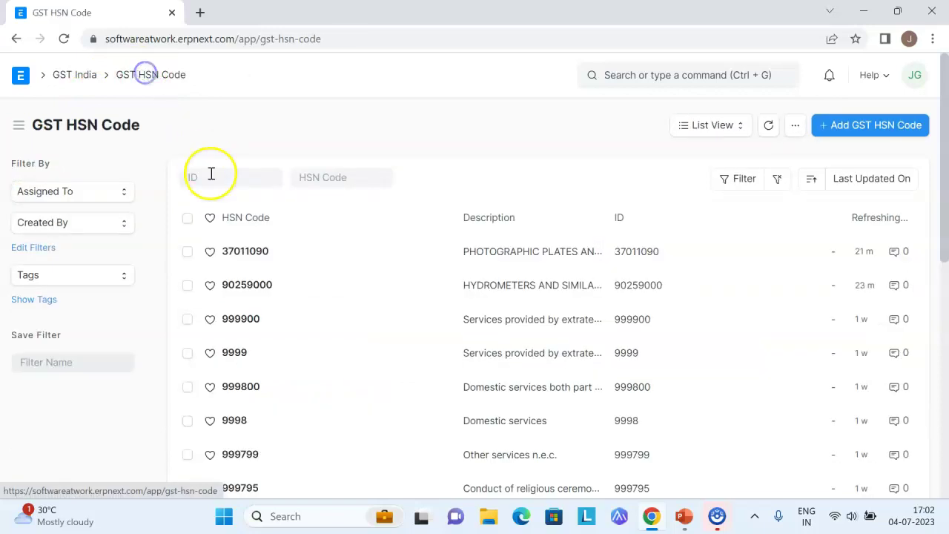
# Step: Set HSN code 90259000's tax template to GST 18% - VTPL and save it
pyautogui.click(238, 284)
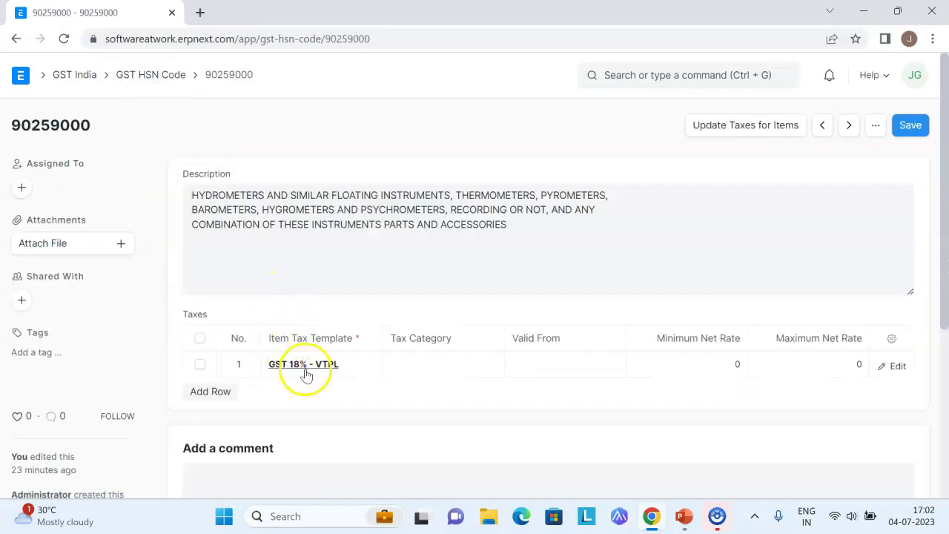
pyautogui.click(356, 364)
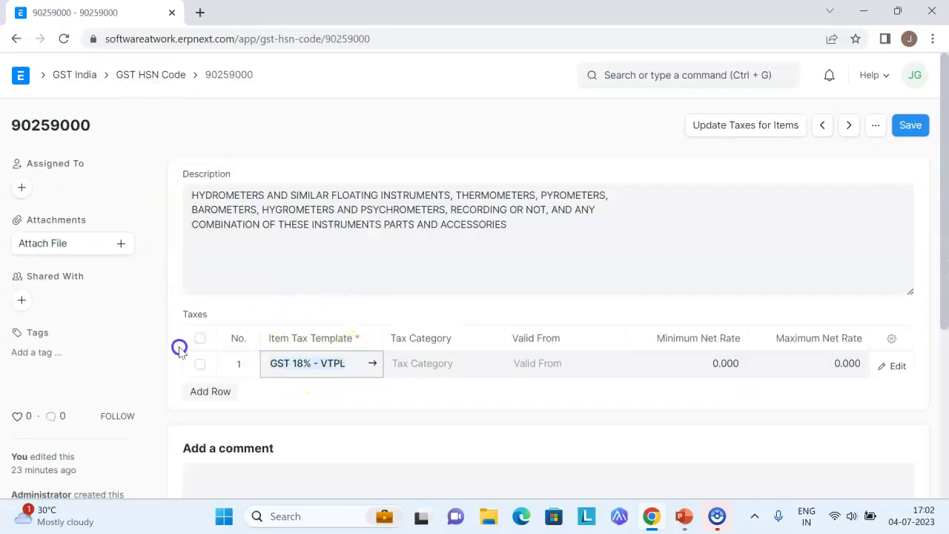
pyautogui.hotkey('ctrl', 'a')
pyautogui.press('BackSpace')
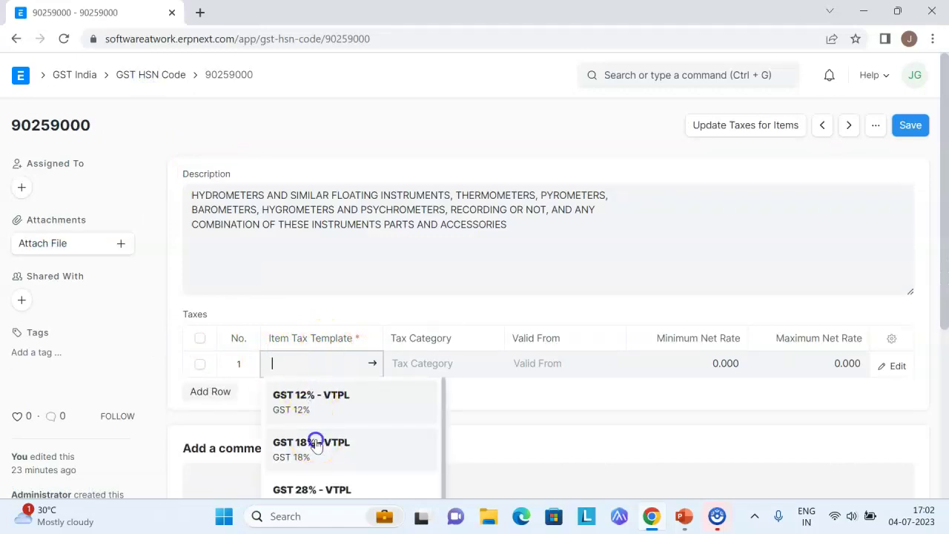
pyautogui.click(315, 440)
pyautogui.hotkey('ctrl', 's')
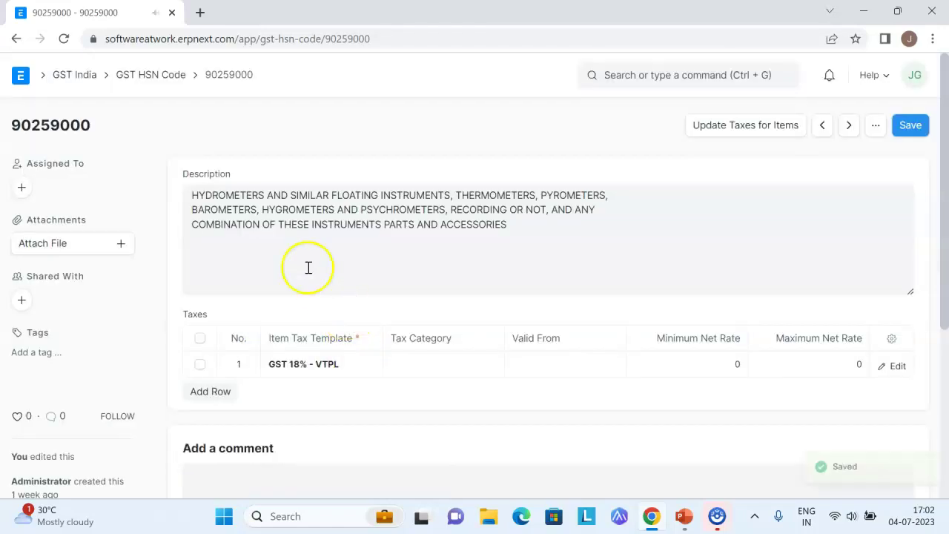
pyautogui.click(144, 77)
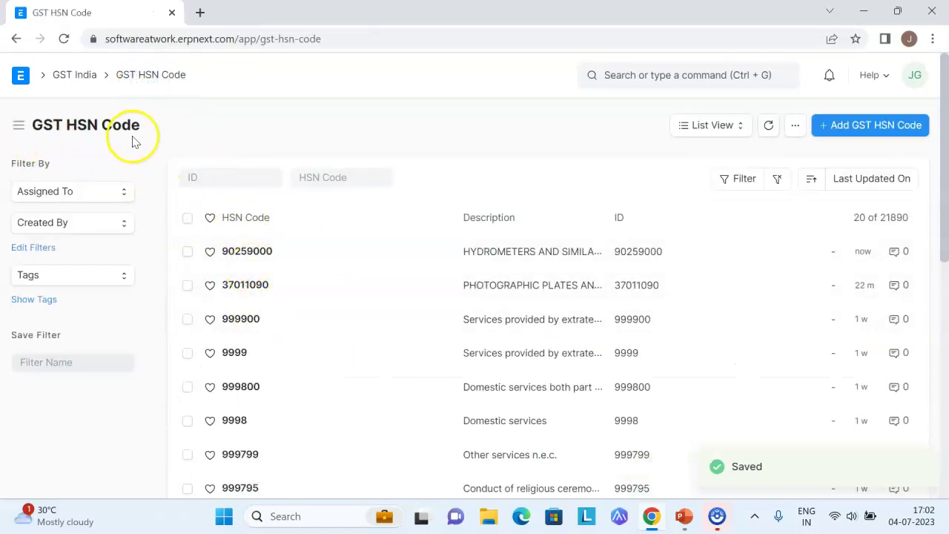
# Step: Open the Replaceable Sensor item and review its GST 18% - VTPL tax template and HSN 37011090
pyautogui.click(609, 74)
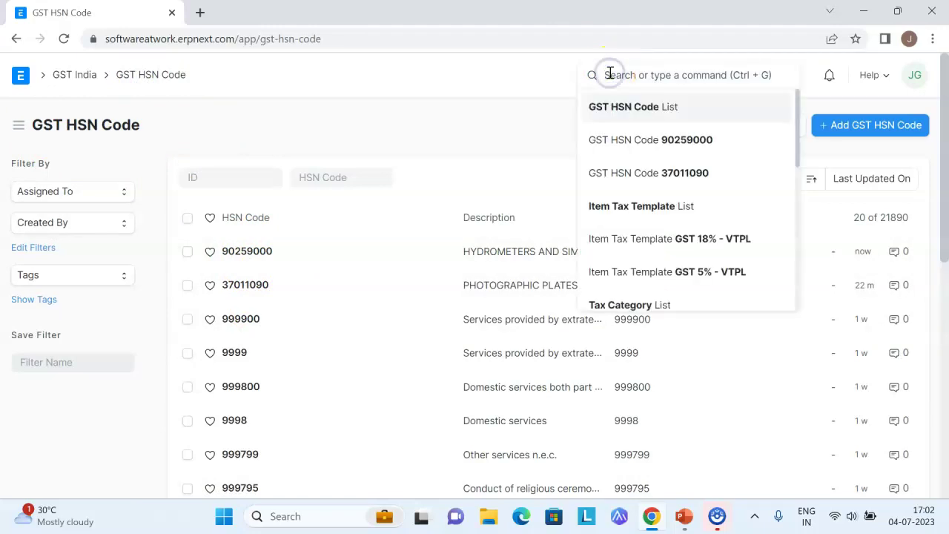
pyautogui.write('item')
pyautogui.press('Return')
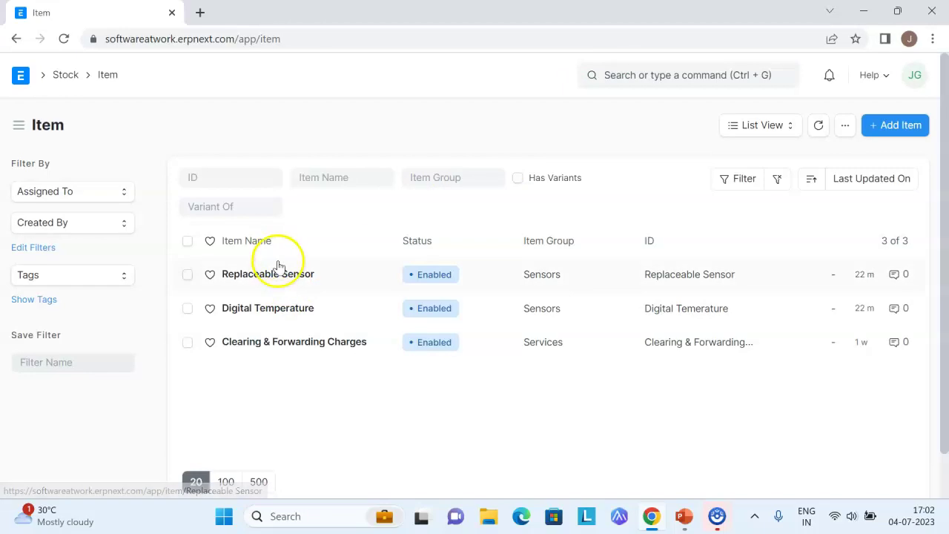
pyautogui.click(308, 281)
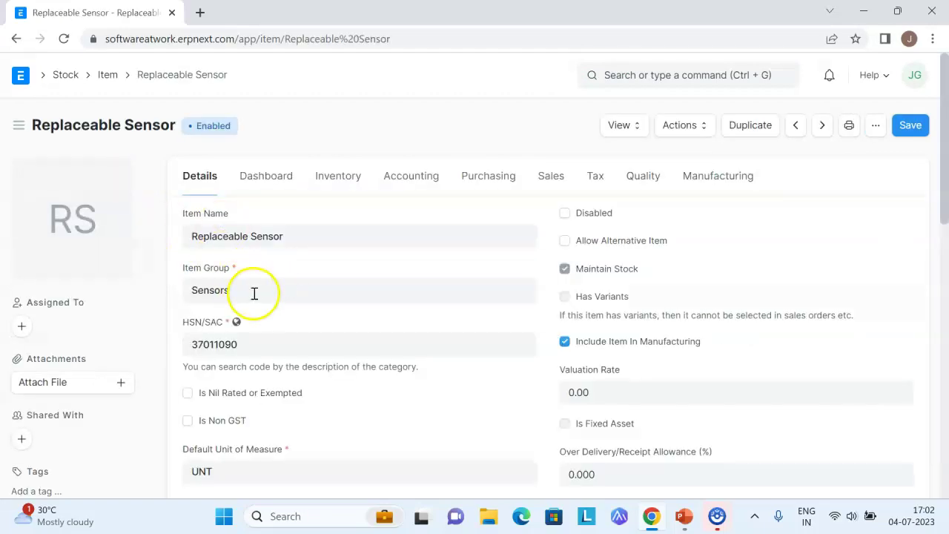
pyautogui.scroll(-1, 254, 344)
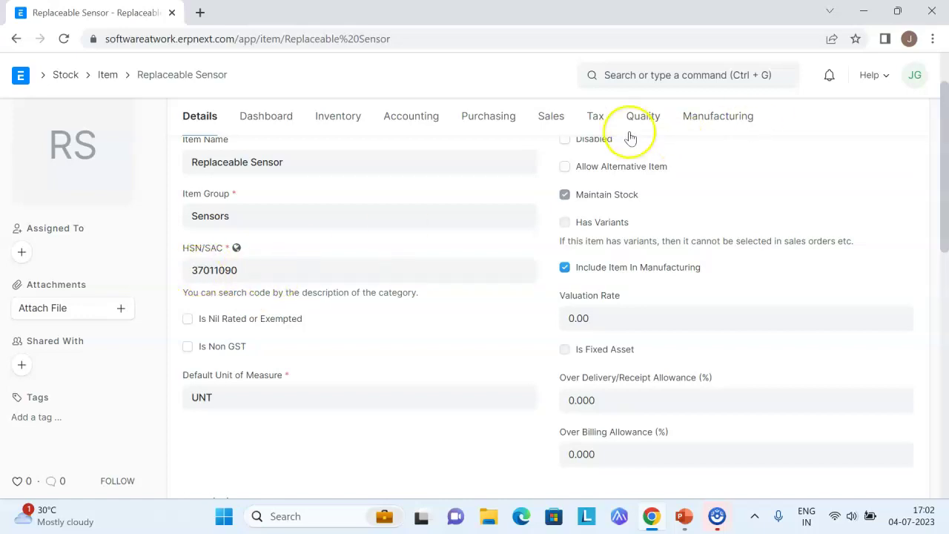
pyautogui.click(595, 117)
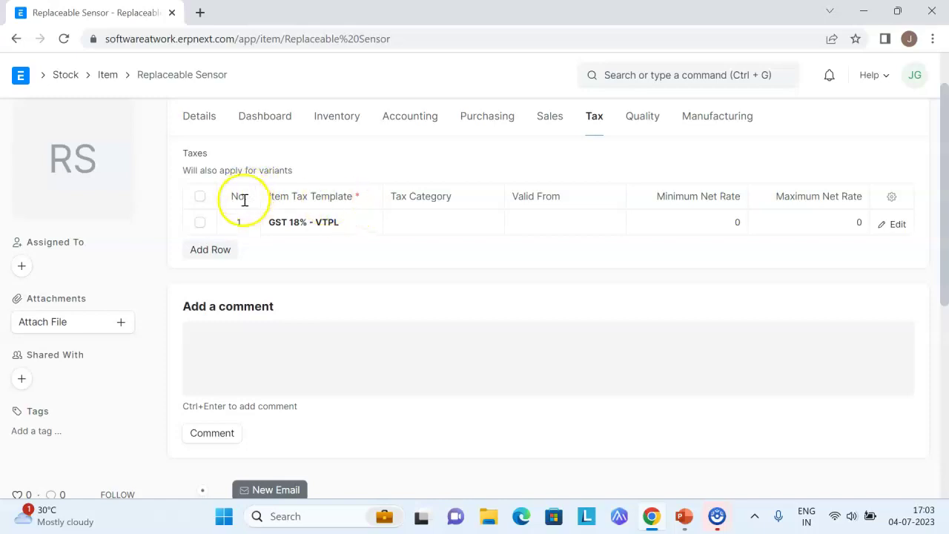
pyautogui.click(194, 113)
pyautogui.click(294, 232)
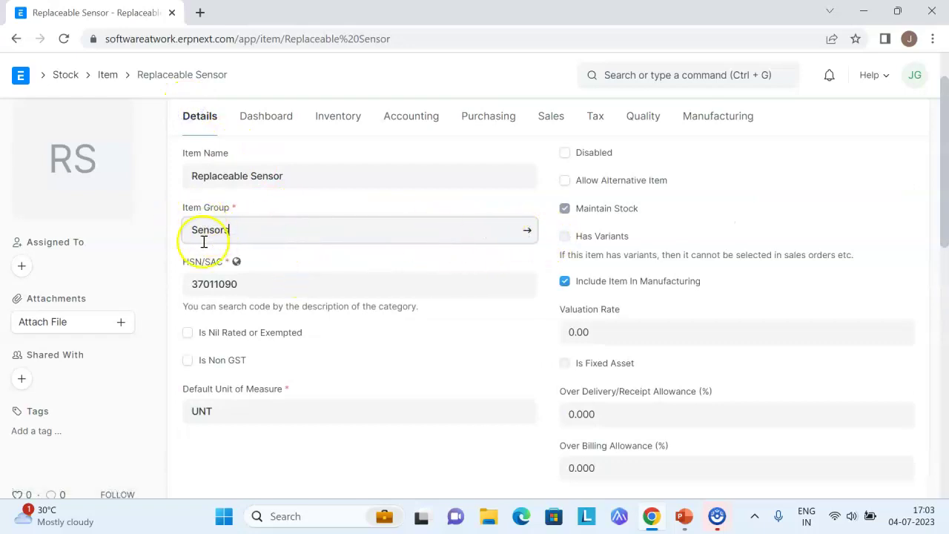
# Step: Check the Sensors item group has no item tax, then return to Replaceable Sensor's Tax tab
pyautogui.click(524, 231)
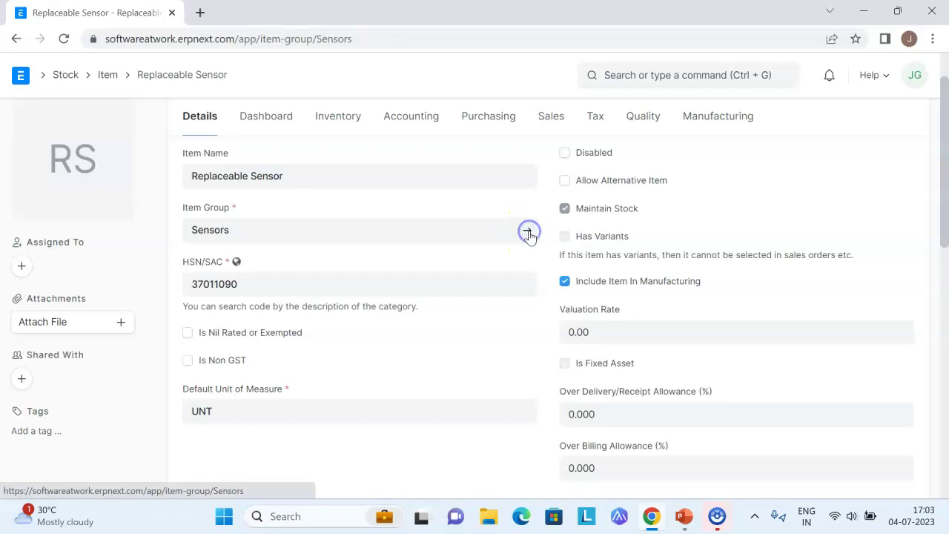
pyautogui.scroll(-4, 303, 328)
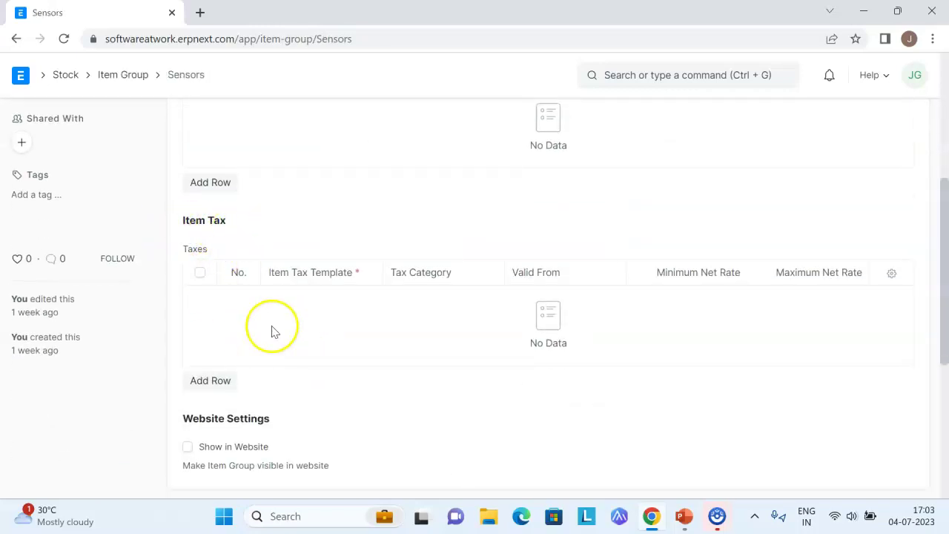
pyautogui.click(14, 40)
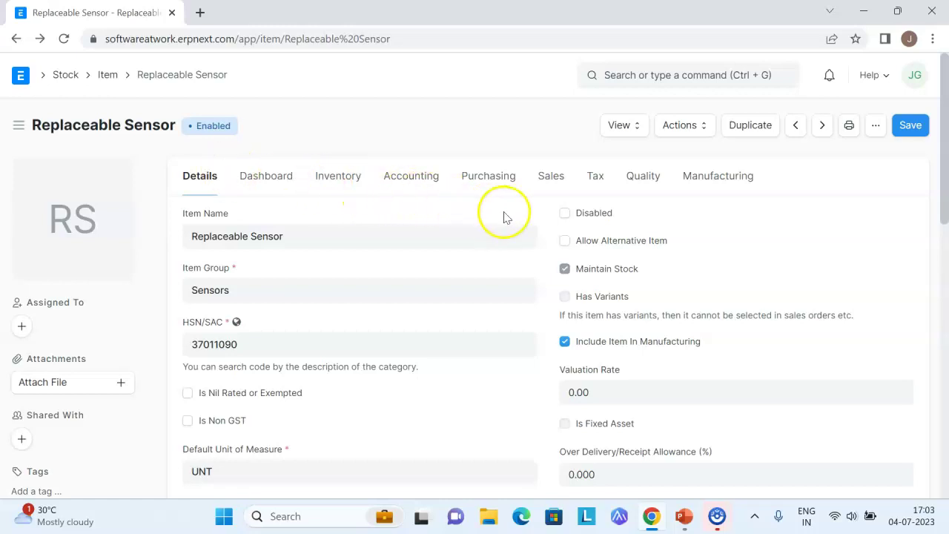
pyautogui.click(592, 182)
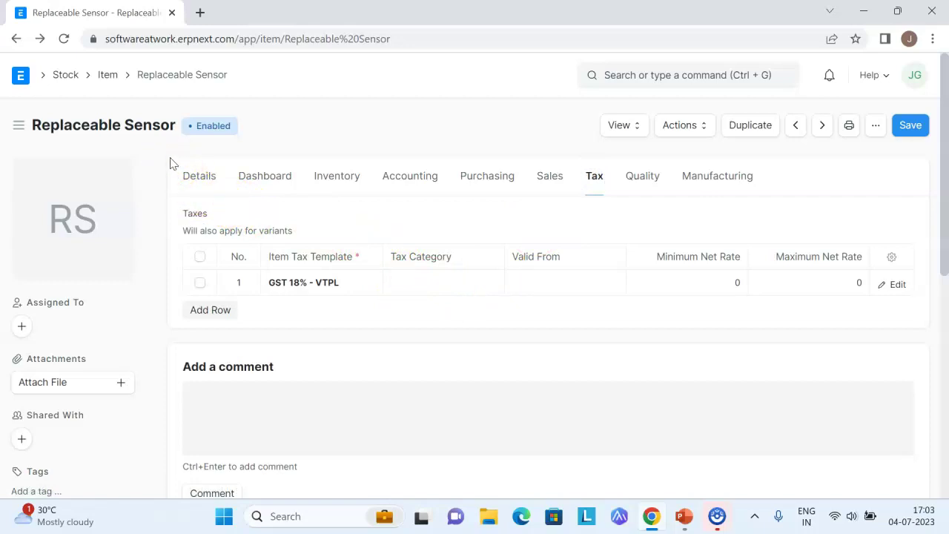
pyautogui.click(629, 74)
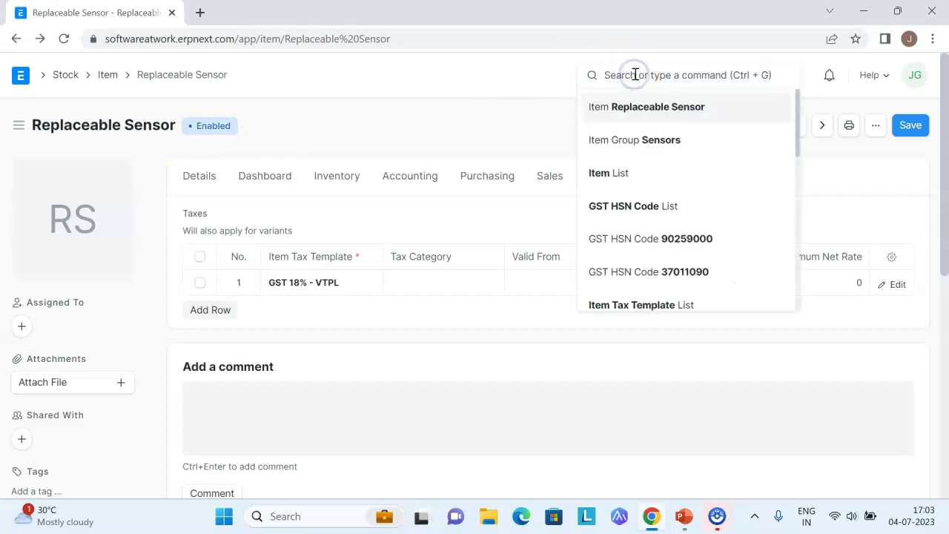
pyautogui.write('GST S')
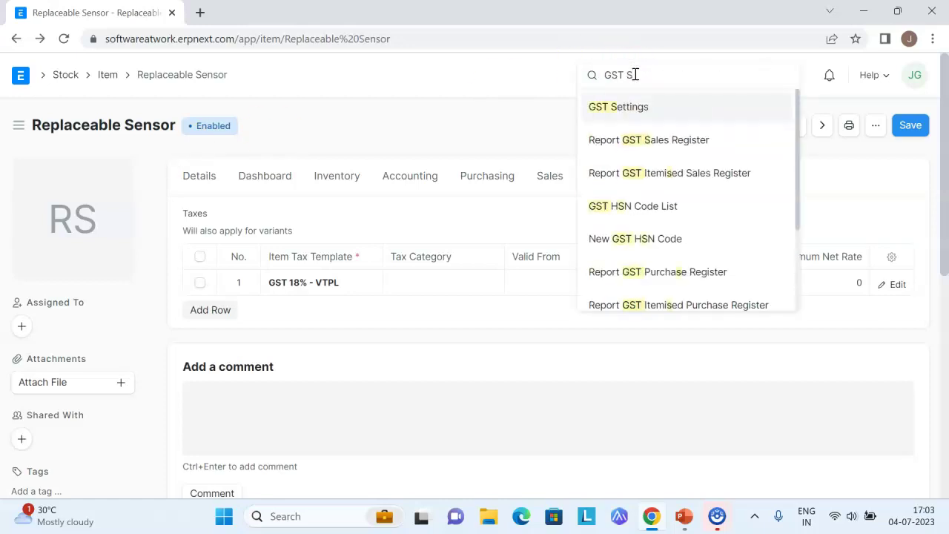
pyautogui.press('Return')
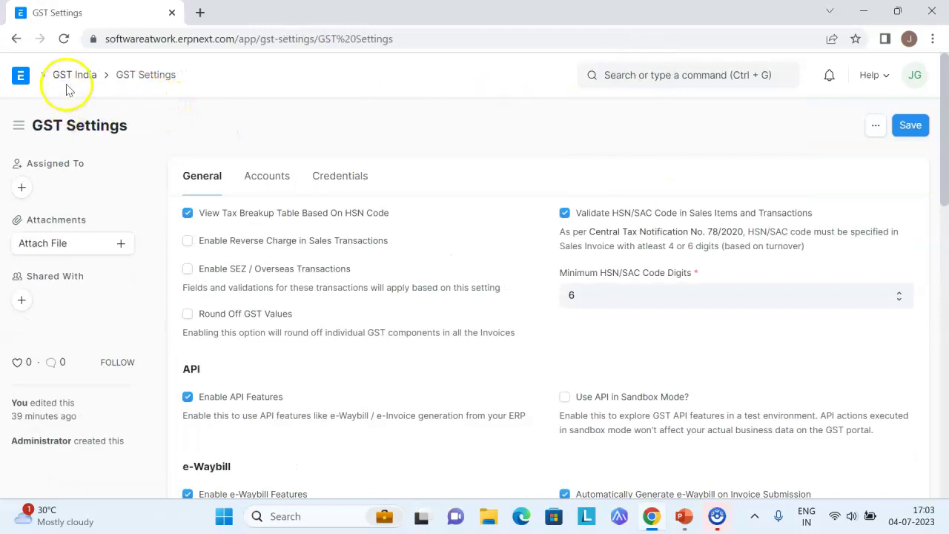
pyautogui.click(879, 80)
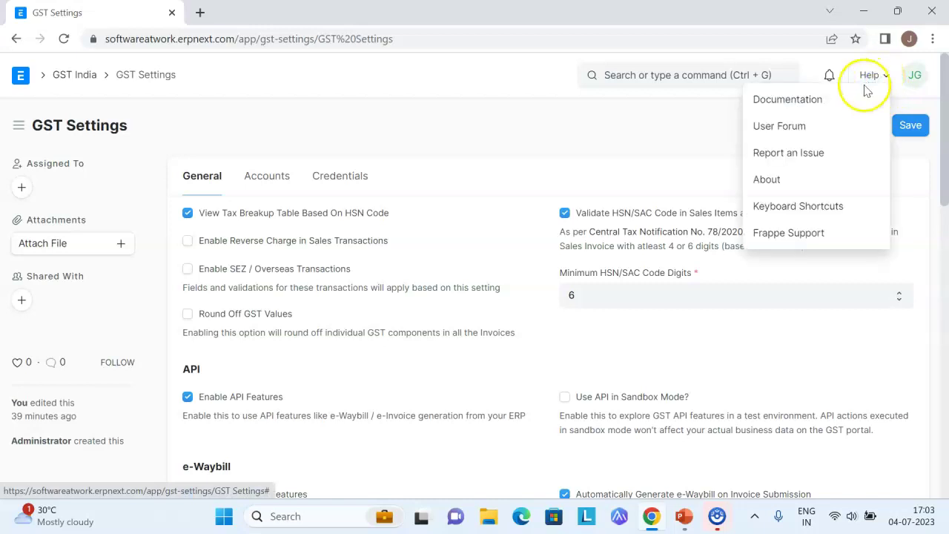
pyautogui.click(764, 182)
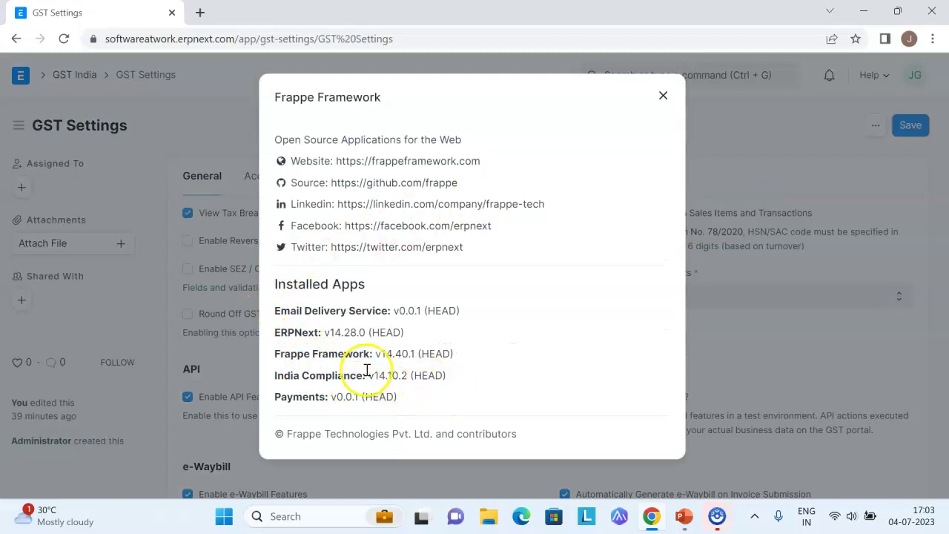
pyautogui.click(664, 98)
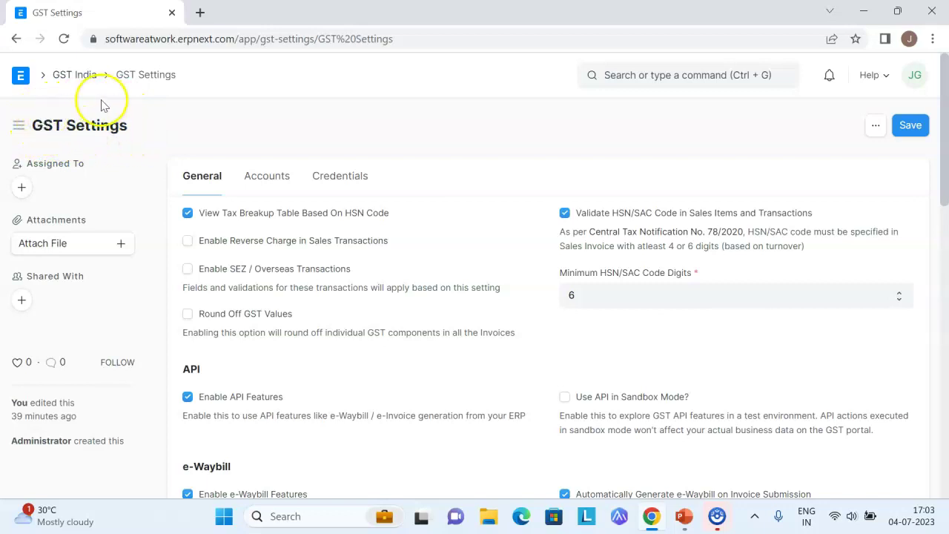
# Step: Show the GST Settings Accounts tab with the Input, Output and Reverse Charge CGST/SGST/IGST mappings
pyautogui.click(250, 178)
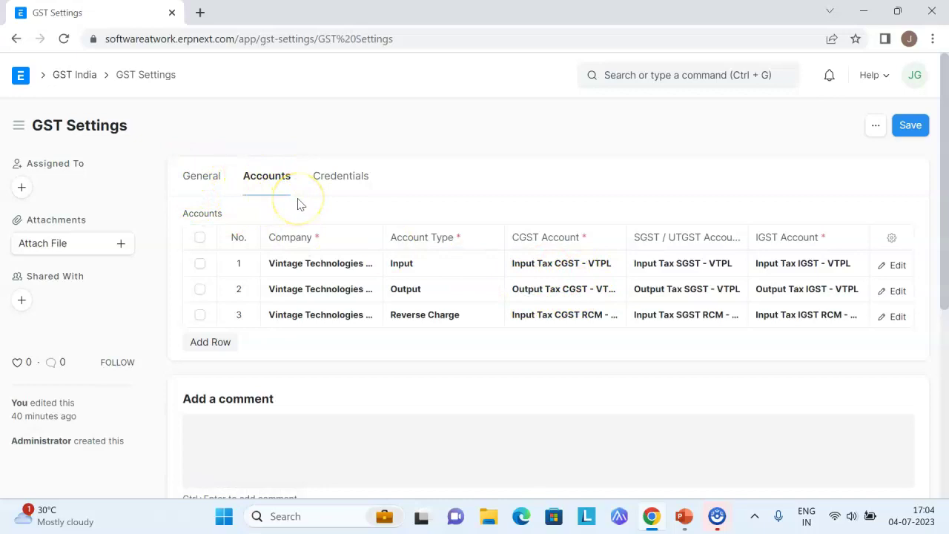
# Step: Open Vintage Technologies Private Limited's company record and edit its Thane billing address
pyautogui.click(699, 74)
pyautogui.write('Company')
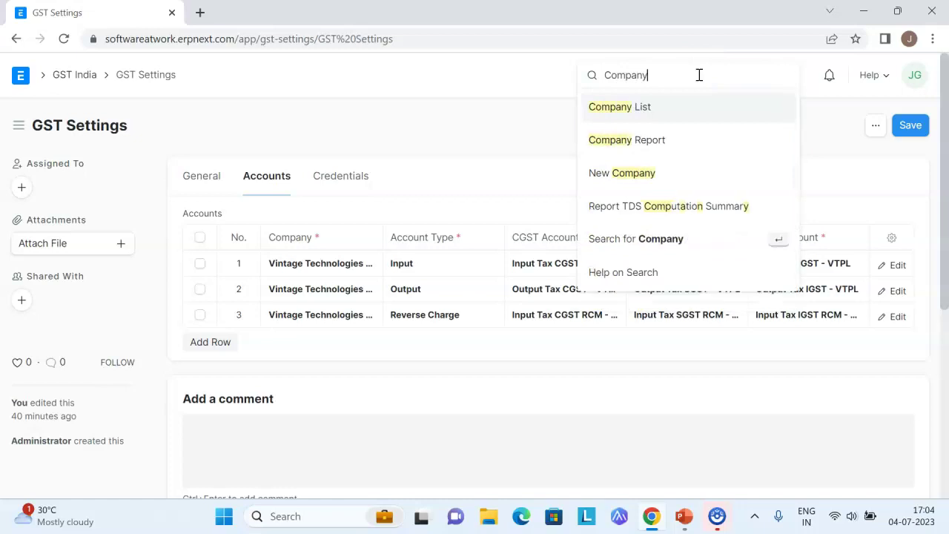
pyautogui.press('Return')
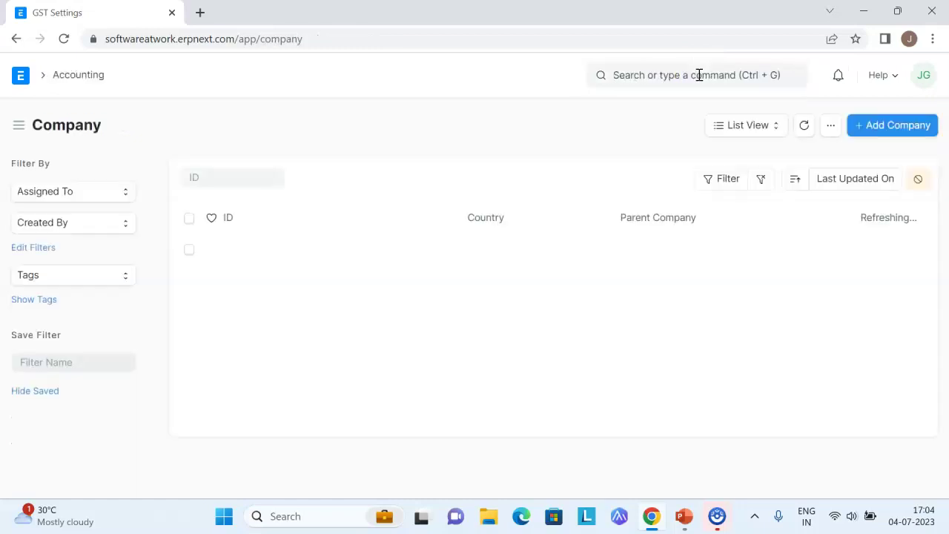
pyautogui.click(297, 252)
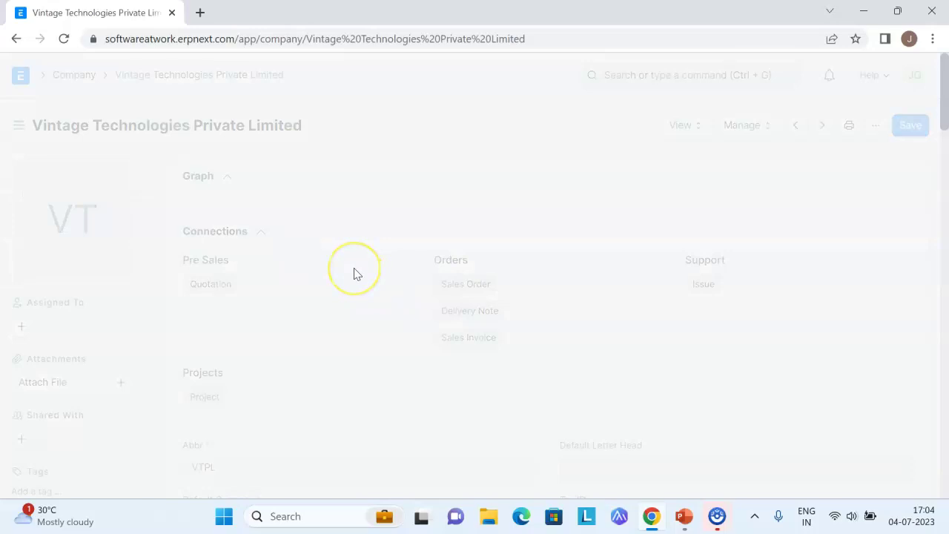
pyautogui.scroll(-8, 340, 267)
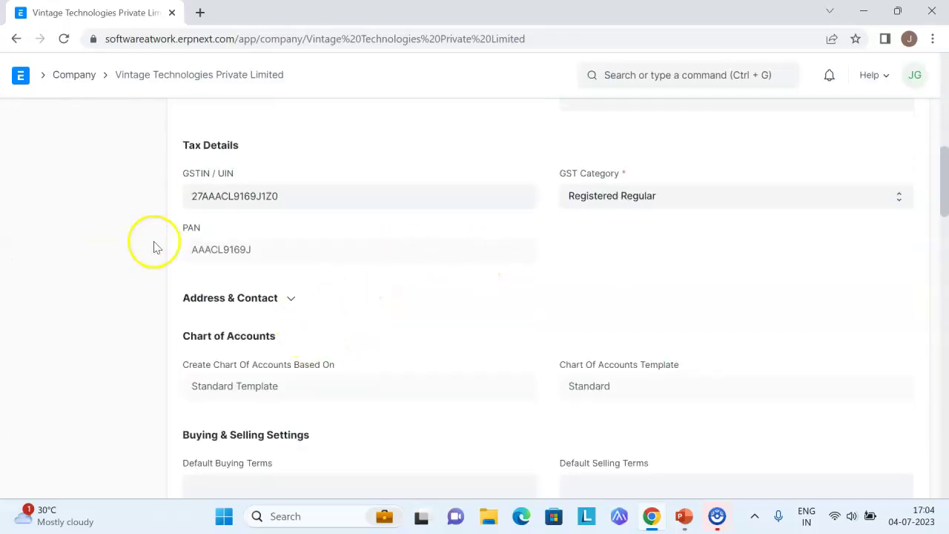
pyautogui.click(287, 300)
pyautogui.scroll(-1, 742, 401)
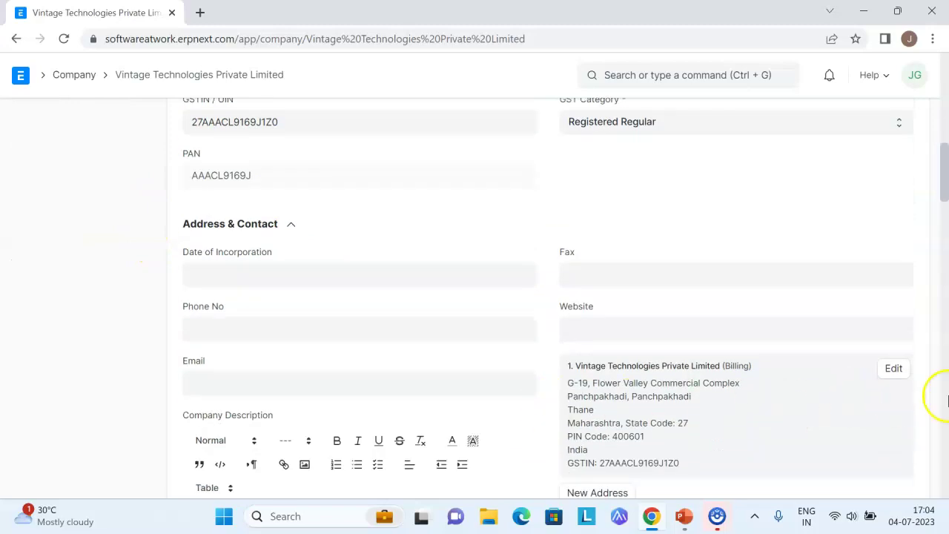
pyautogui.click(906, 368)
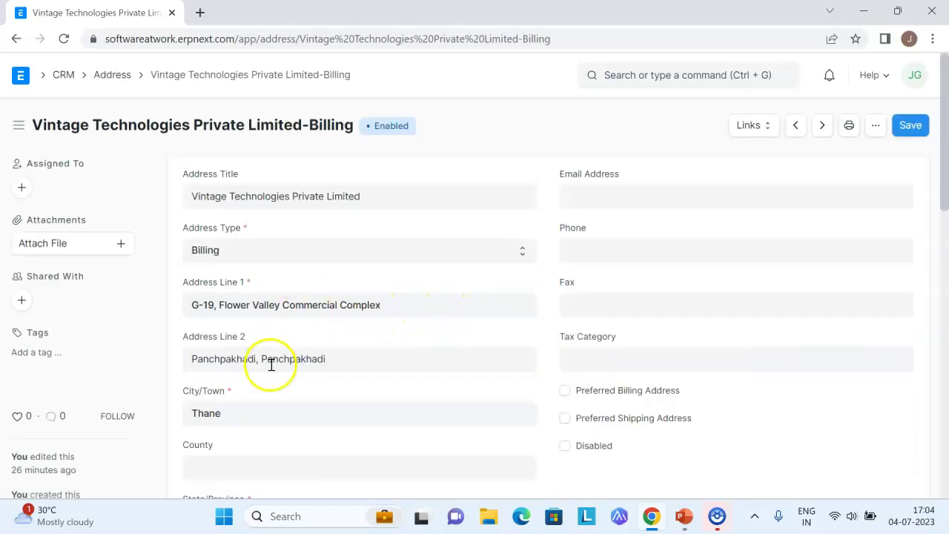
pyautogui.scroll(-4, 312, 386)
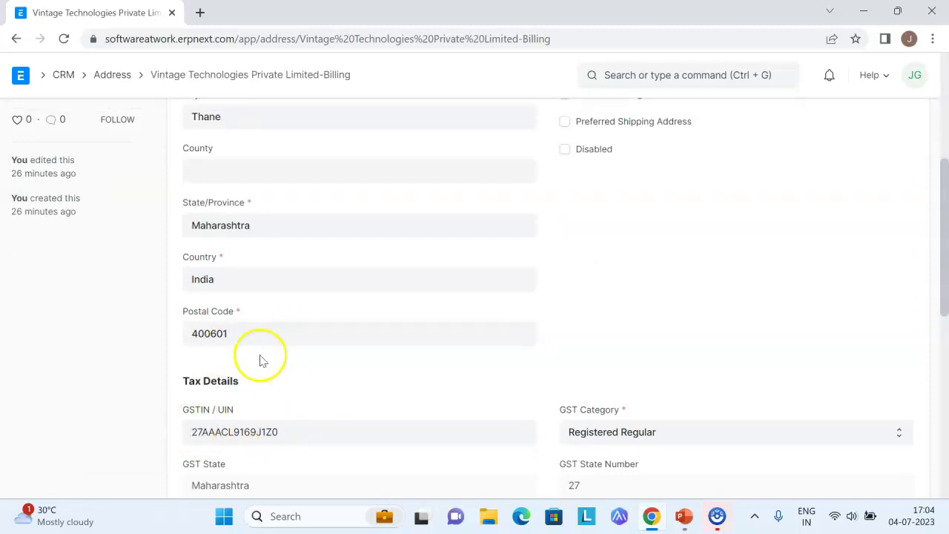
pyautogui.scroll(-1, 259, 361)
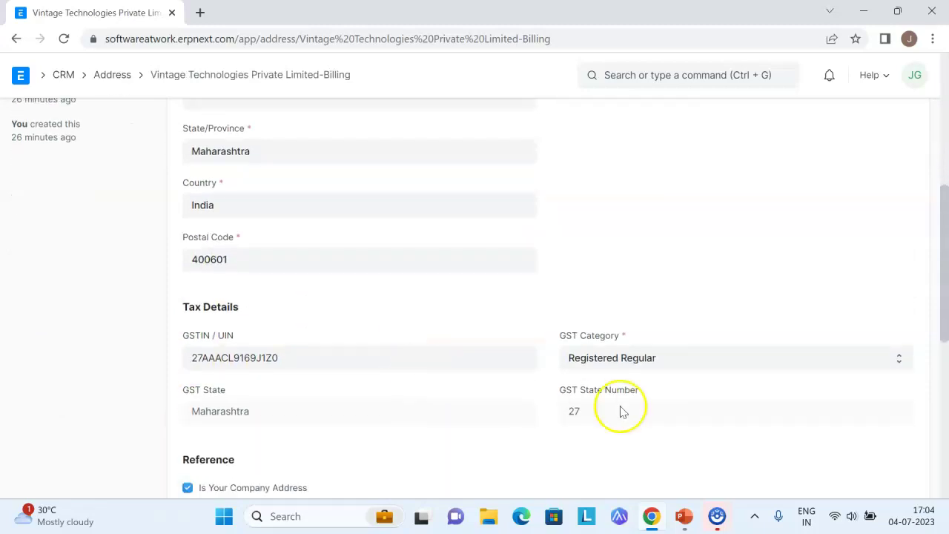
pyautogui.click(626, 363)
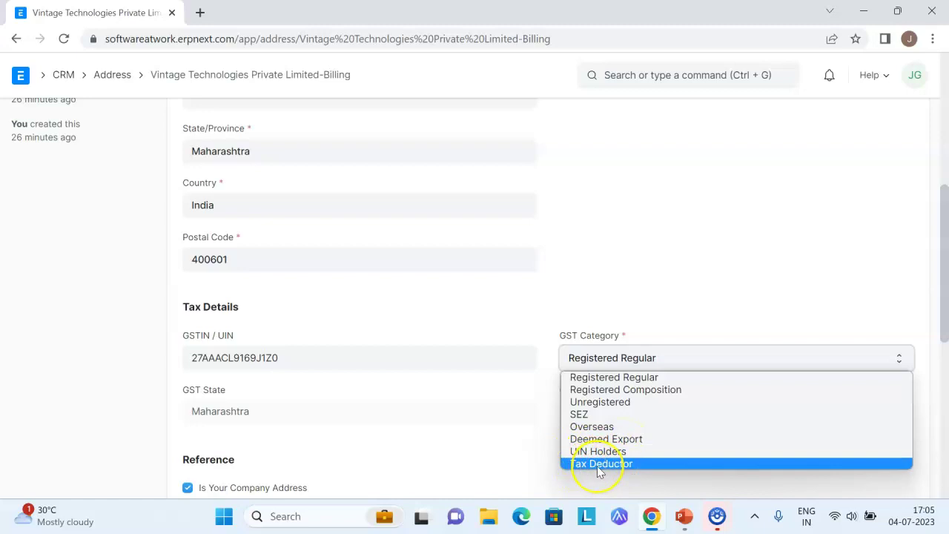
pyautogui.click(605, 378)
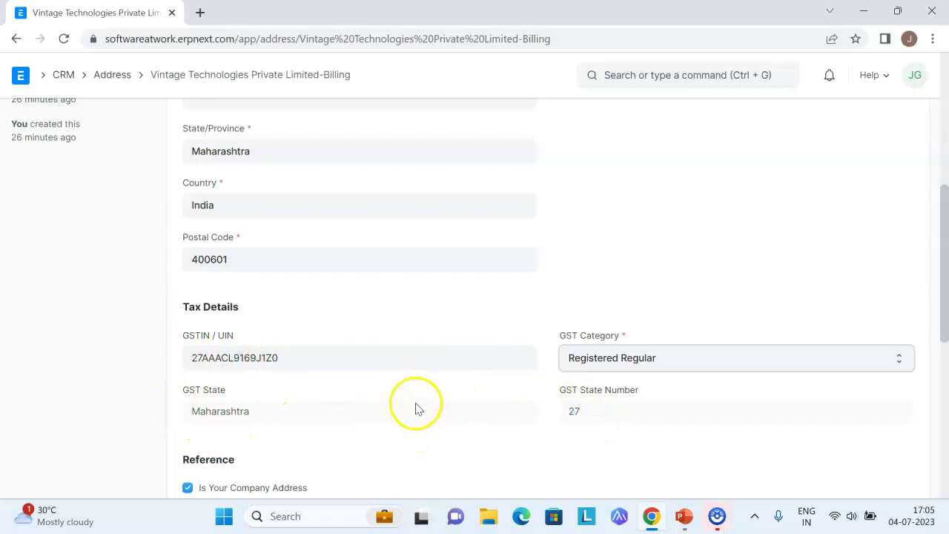
pyautogui.scroll(1, 415, 409)
pyautogui.scroll(3, 267, 258)
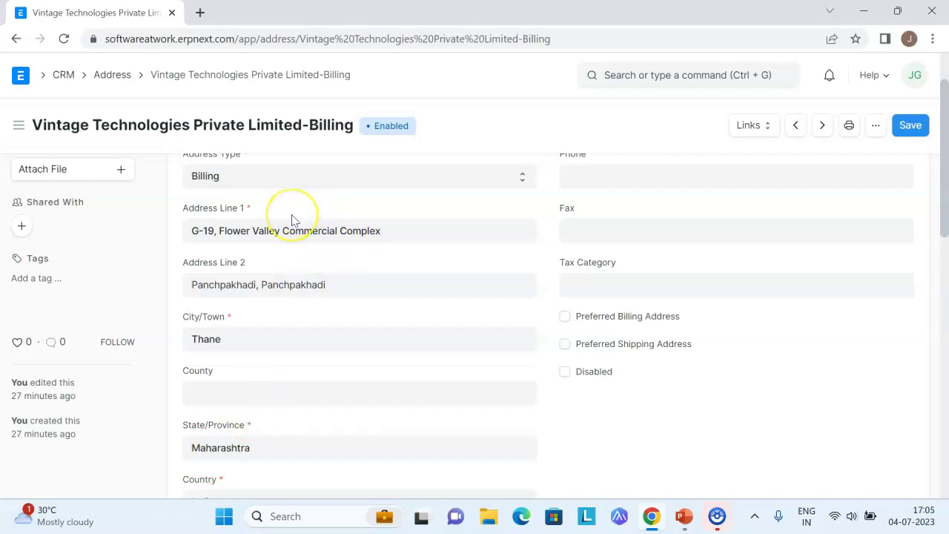
pyautogui.scroll(-3, 356, 345)
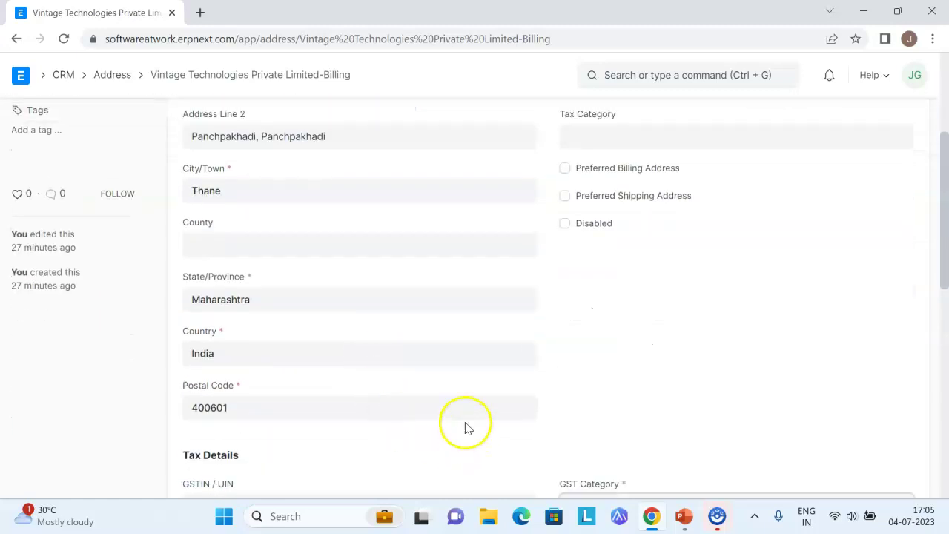
pyautogui.scroll(1, 445, 409)
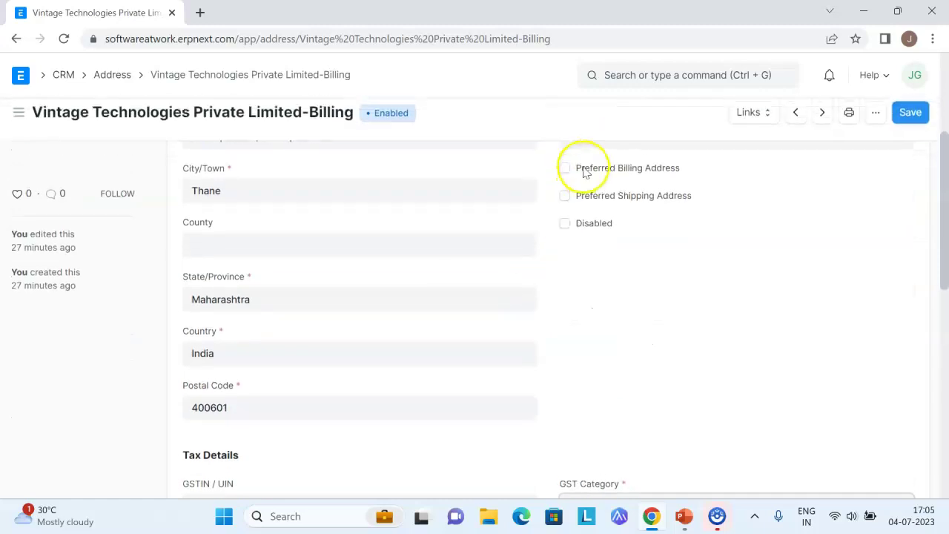
# Step: Open the billing address of customer Bharat Serums and Vaccines Limited from the Customer list
pyautogui.click(606, 72)
pyautogui.write('customer')
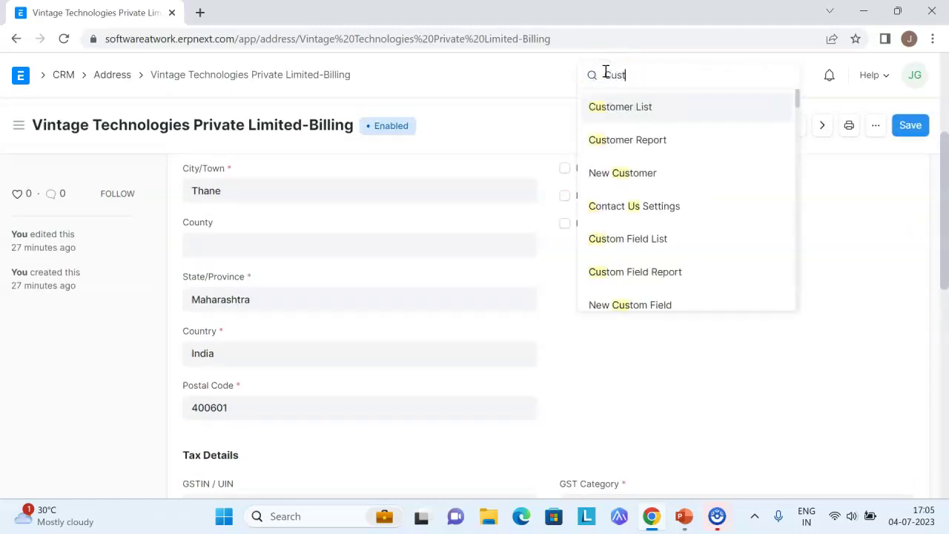
pyautogui.press('Return')
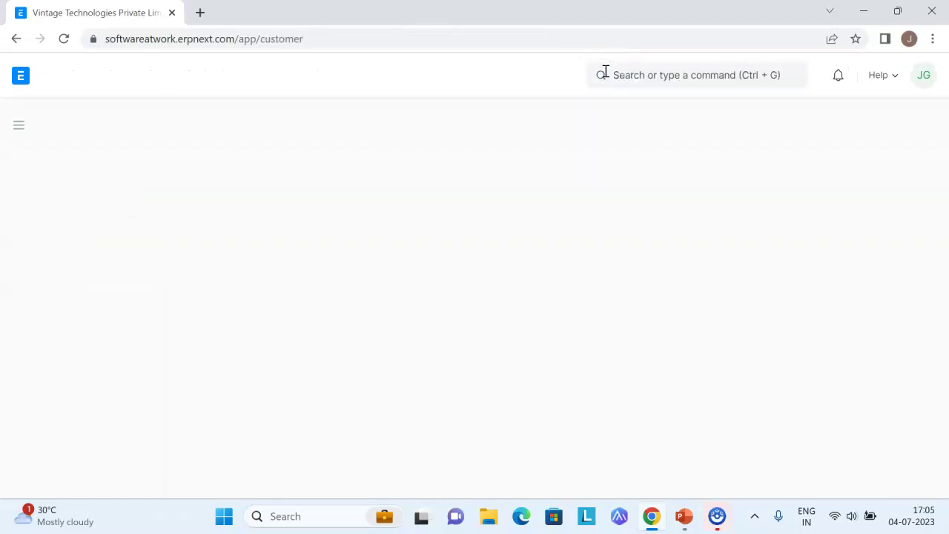
pyautogui.click(314, 251)
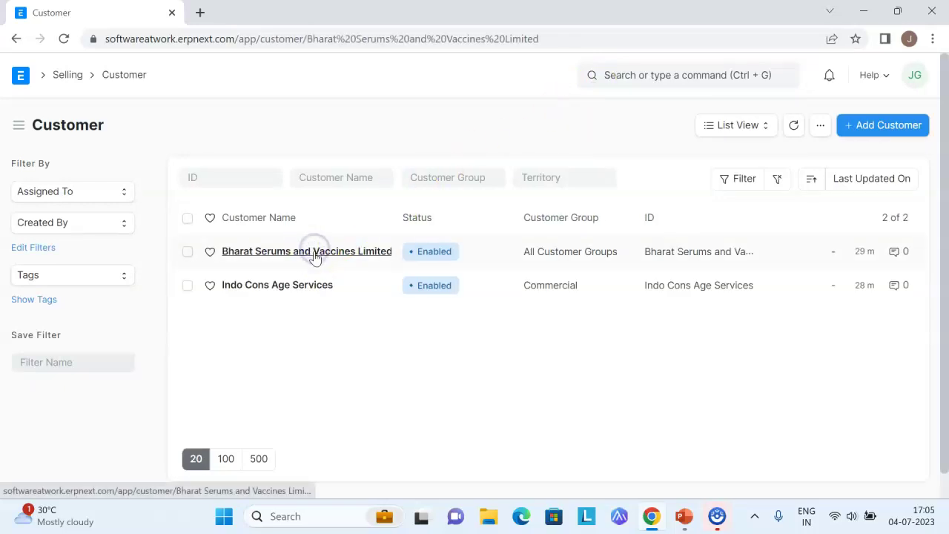
pyautogui.click(349, 180)
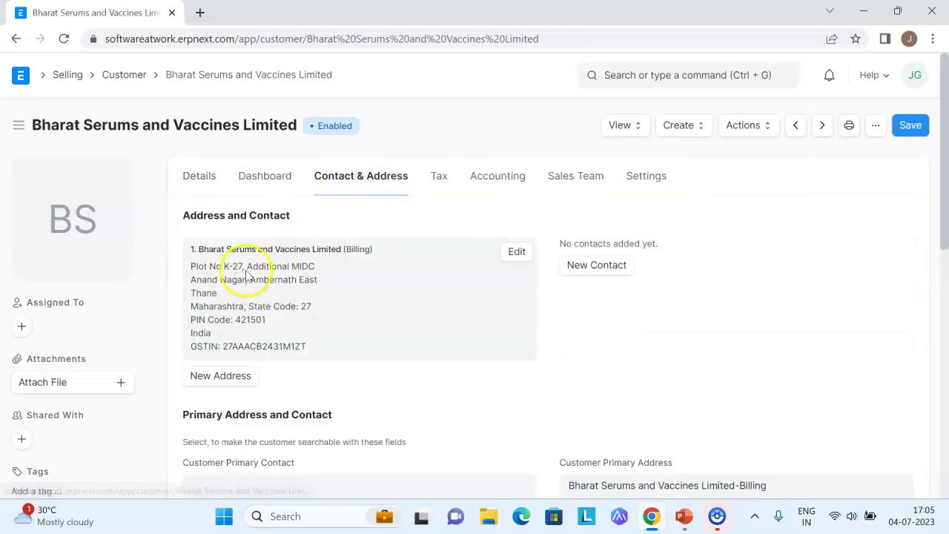
pyautogui.click(515, 251)
pyautogui.scroll(-1, 403, 301)
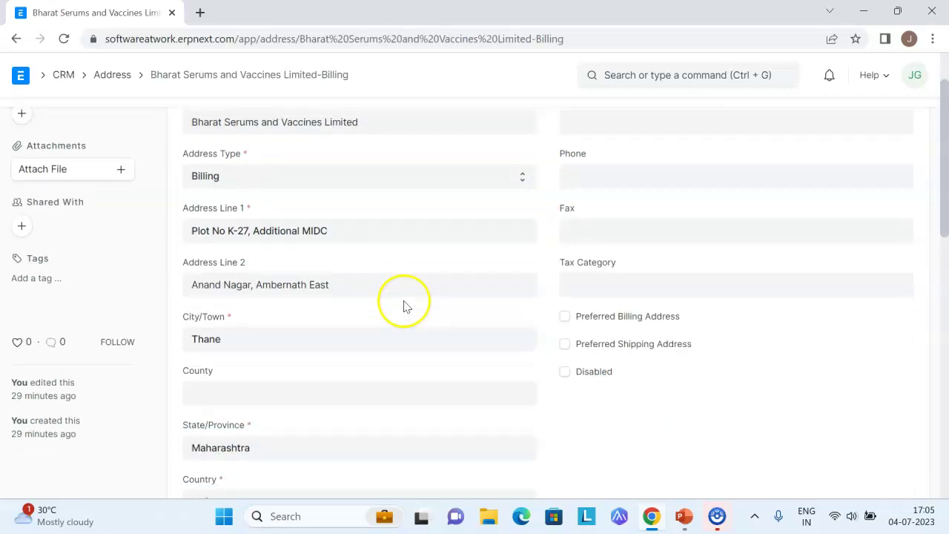
pyautogui.scroll(-4, 229, 295)
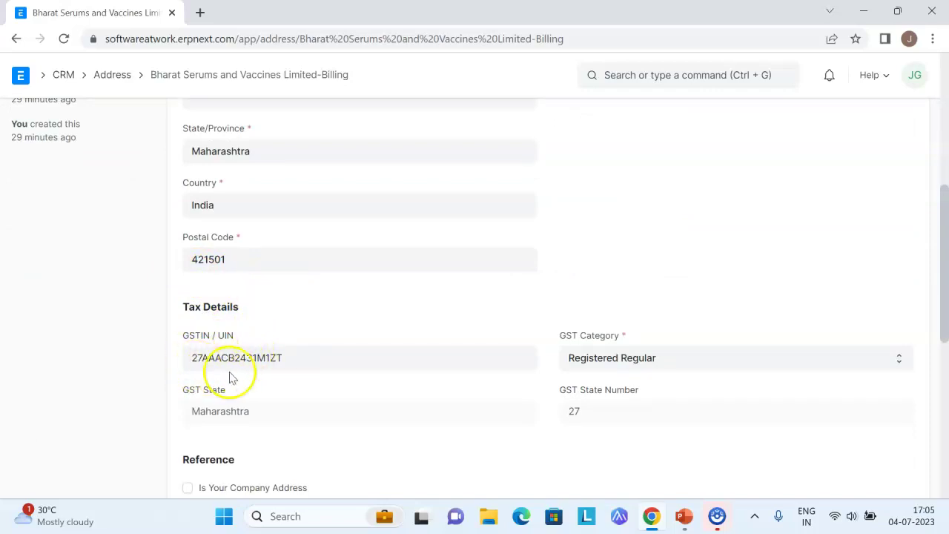
pyautogui.click(608, 352)
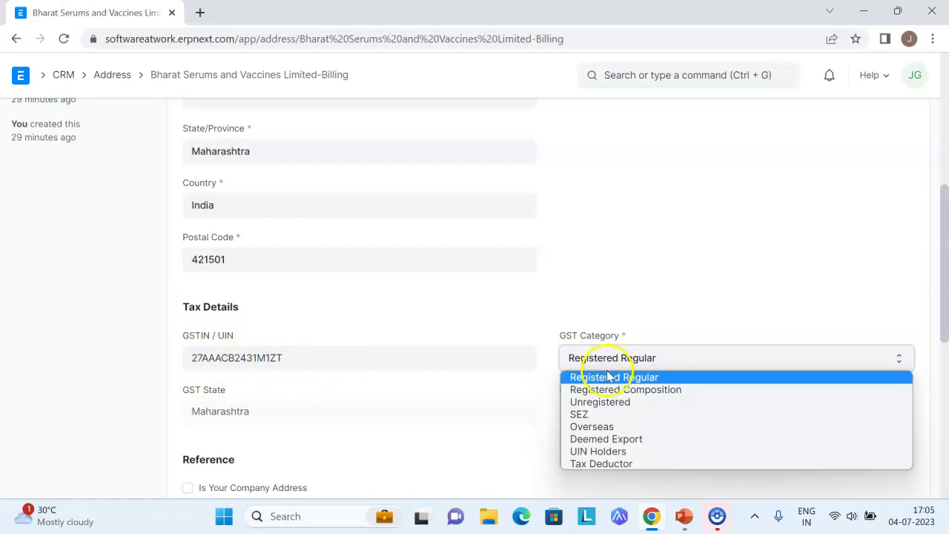
pyautogui.click(608, 377)
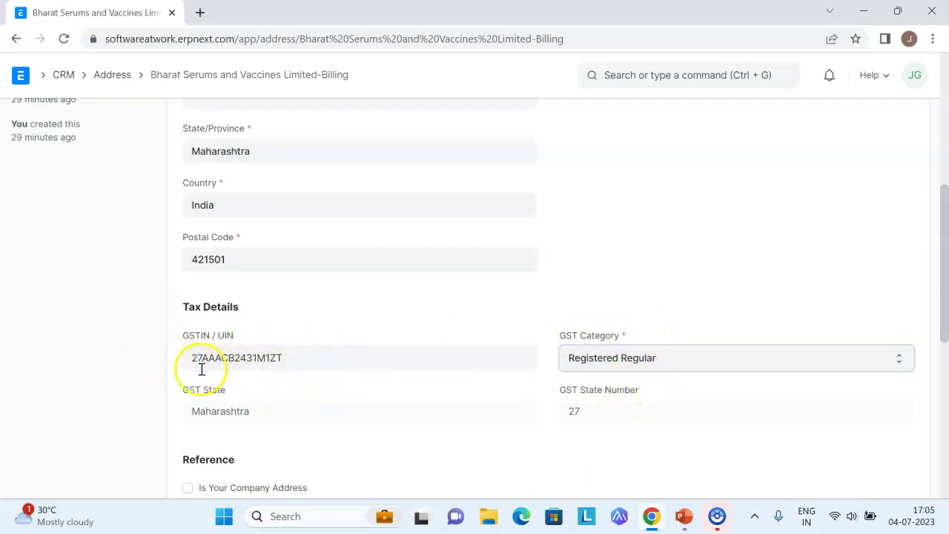
pyautogui.scroll(-1, 313, 376)
pyautogui.scroll(-1, 403, 390)
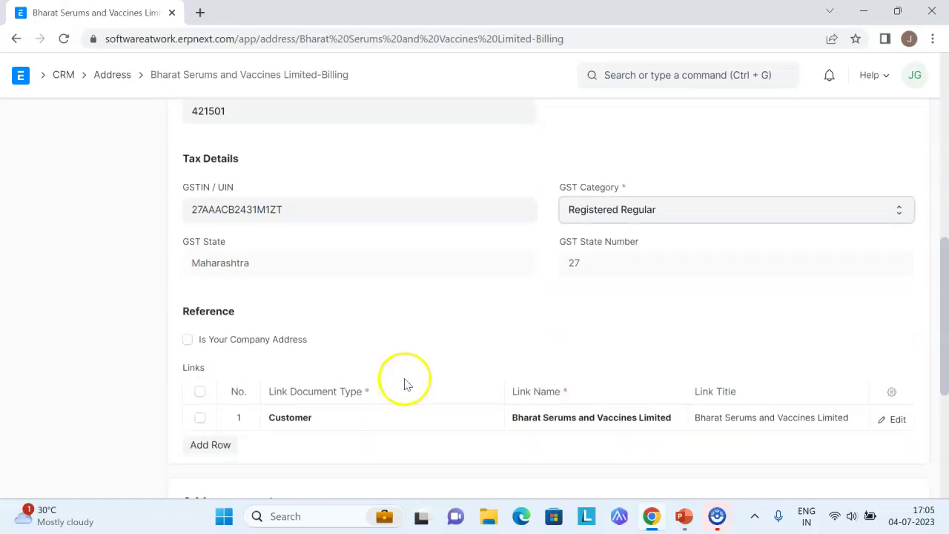
pyautogui.scroll(2, 407, 380)
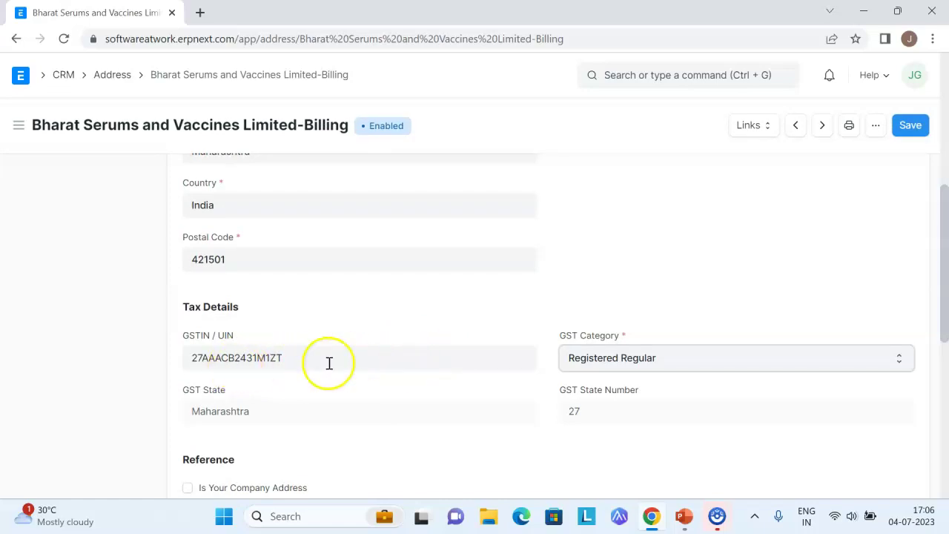
# Step: Leave the customer record and search 'Sales invoice' to reach the empty Sales Invoice list
pyautogui.click(16, 39)
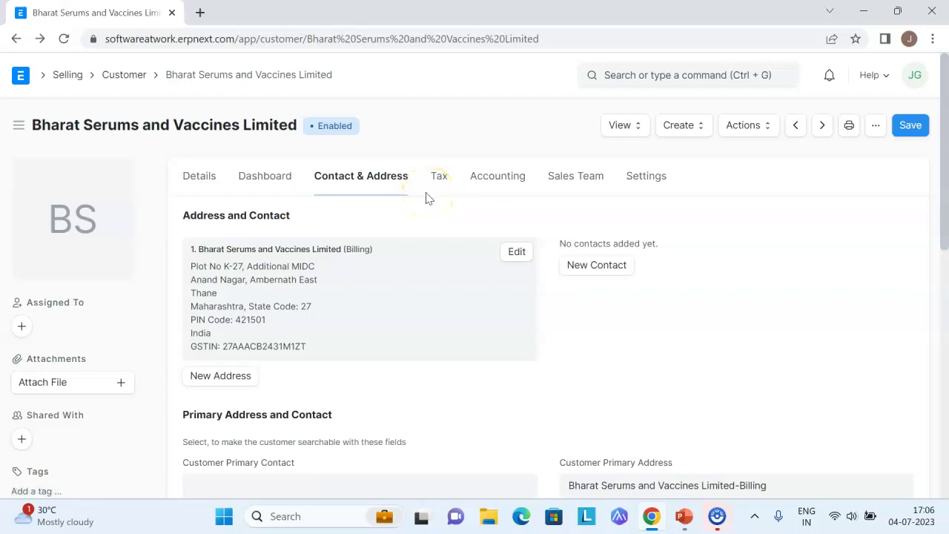
pyautogui.click(635, 77)
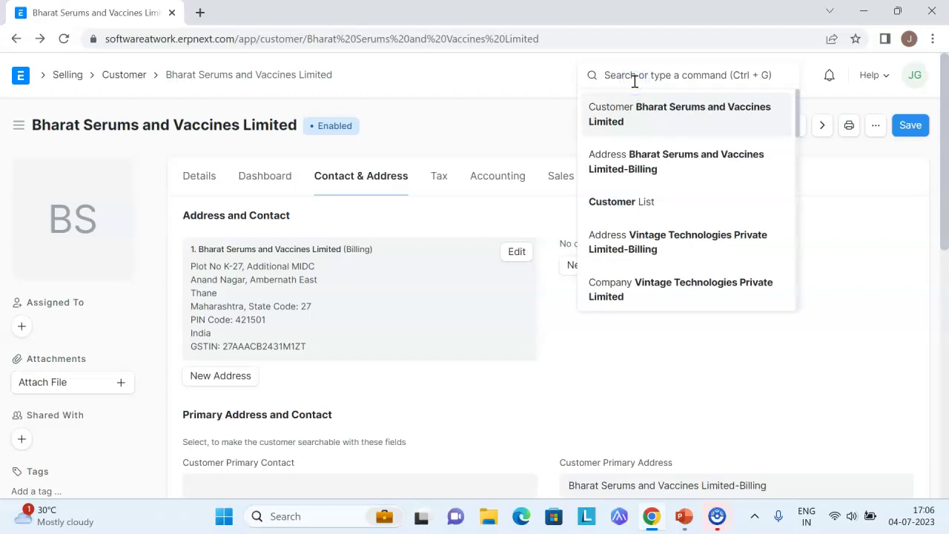
pyautogui.write('Sales invoice')
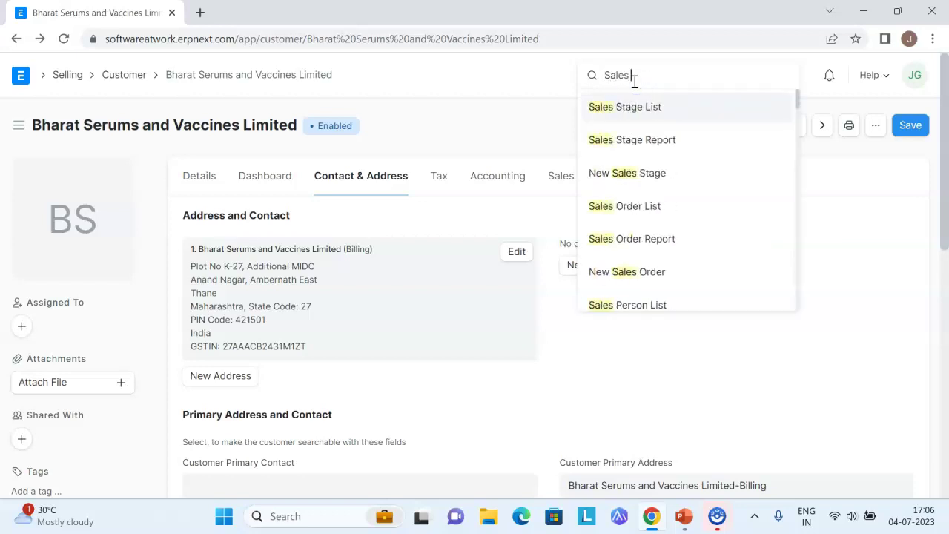
pyautogui.press('Return')
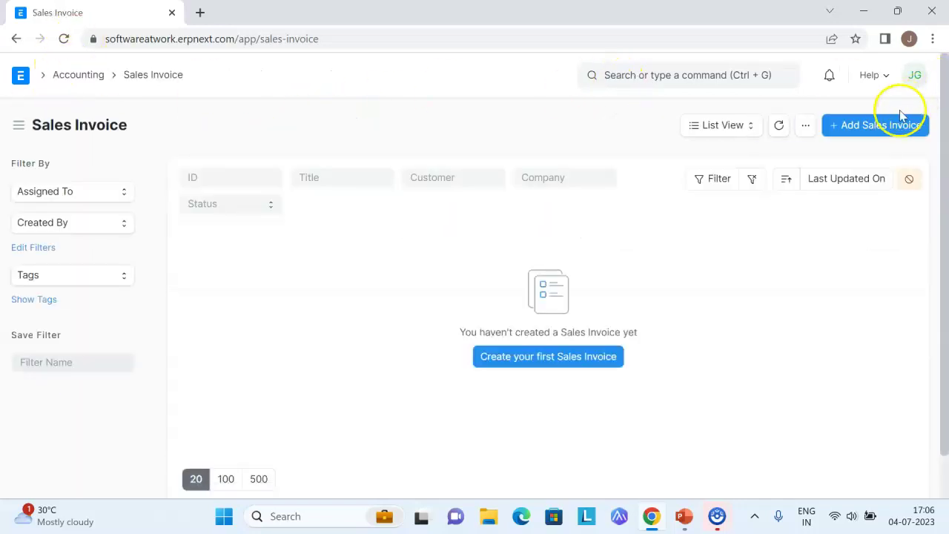
# Step: Start a new sales invoice for customer Bharat Serums and Vaccines Limited
pyautogui.click(883, 126)
pyautogui.click(303, 294)
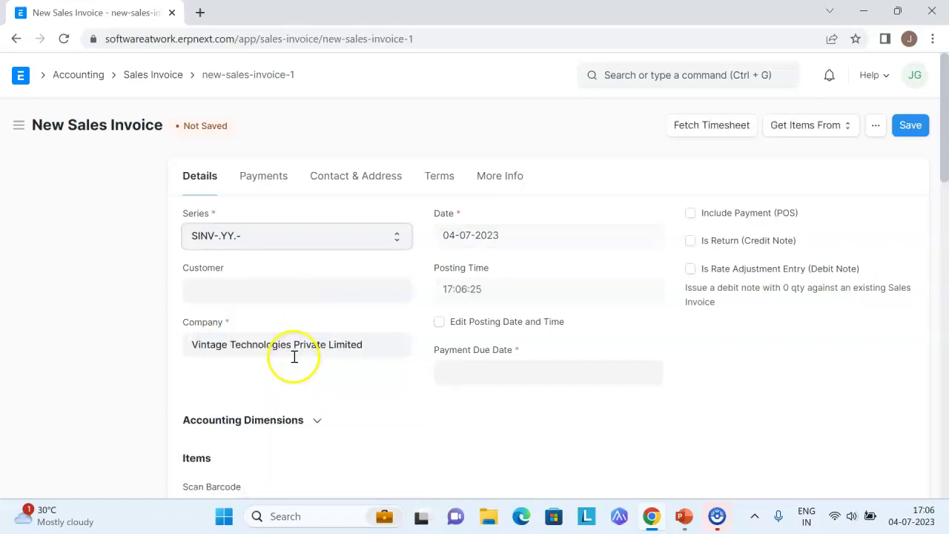
pyautogui.click(226, 286)
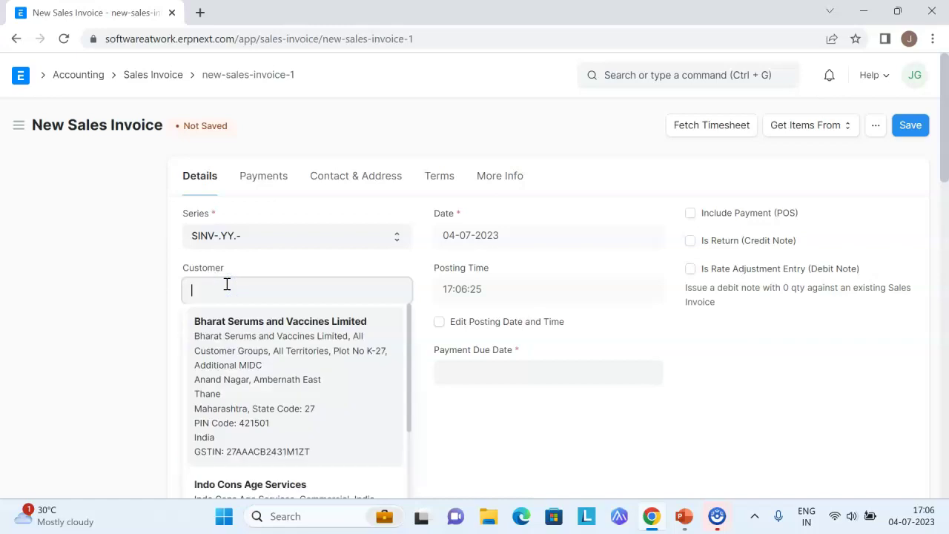
pyautogui.click(238, 346)
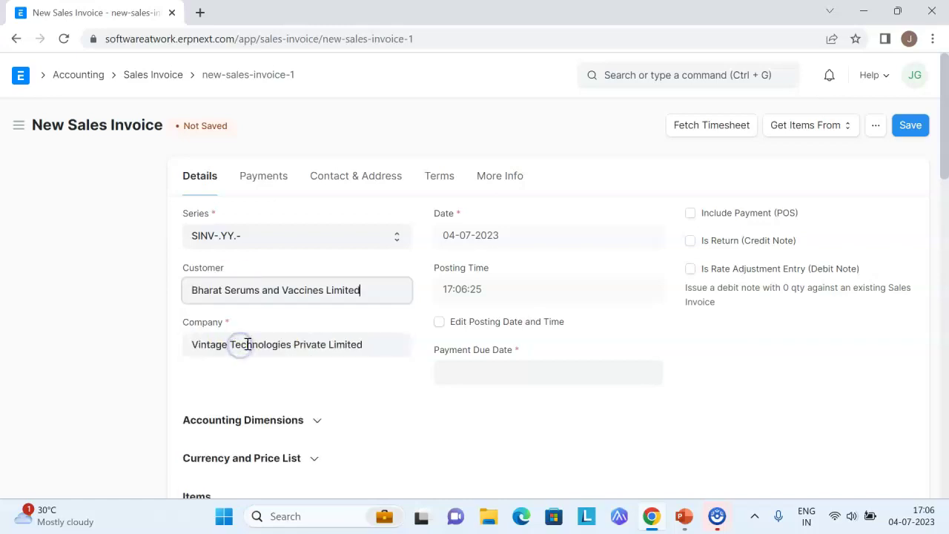
pyautogui.click(351, 392)
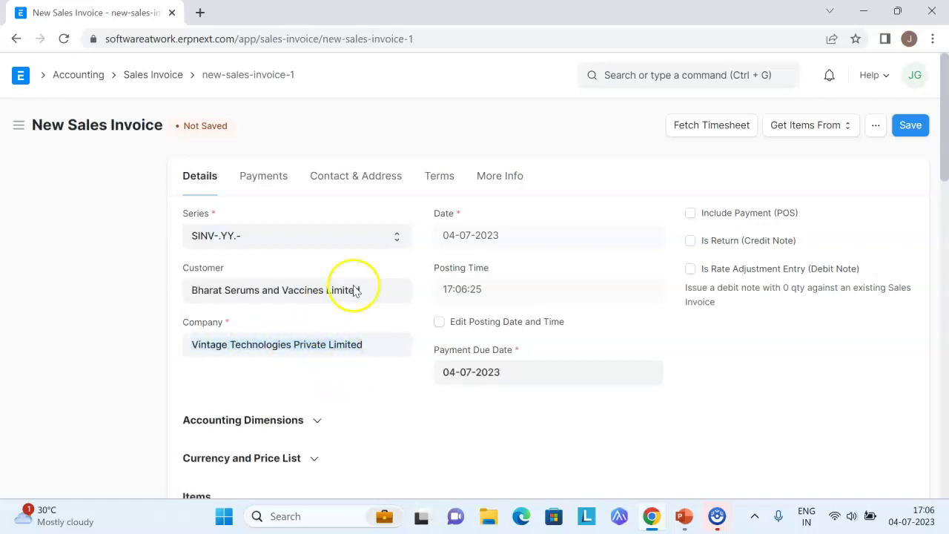
# Step: Review the auto-filled billing and company addresses, then return to the invoice details
pyautogui.click(357, 178)
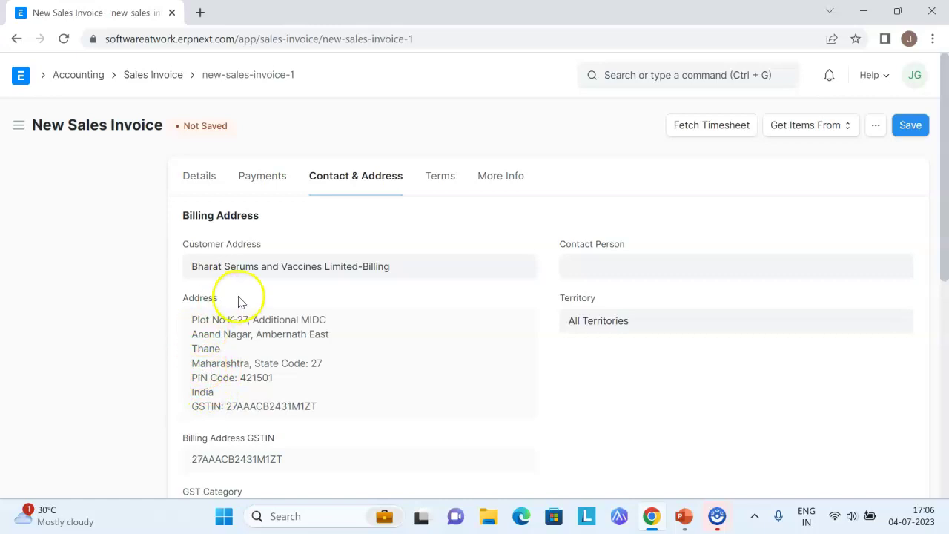
pyautogui.scroll(-6, 288, 369)
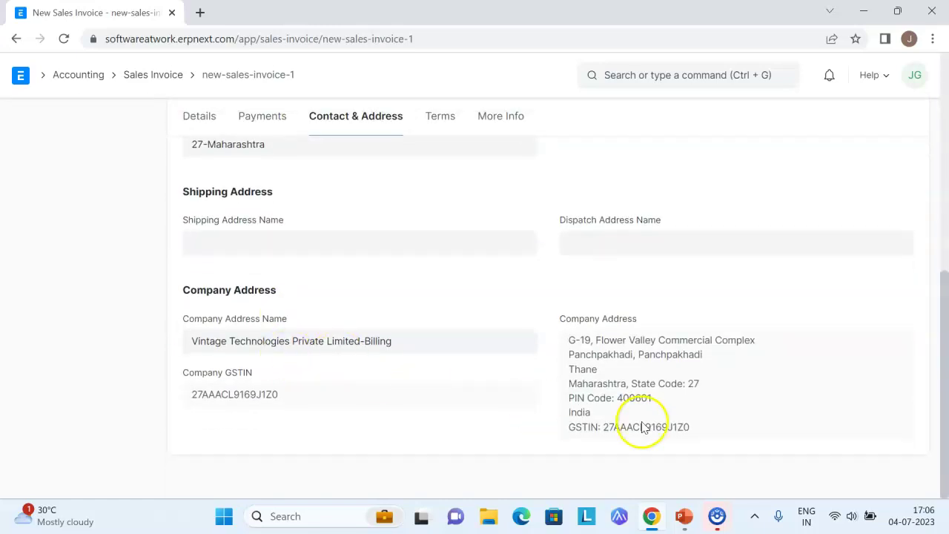
pyautogui.click(211, 133)
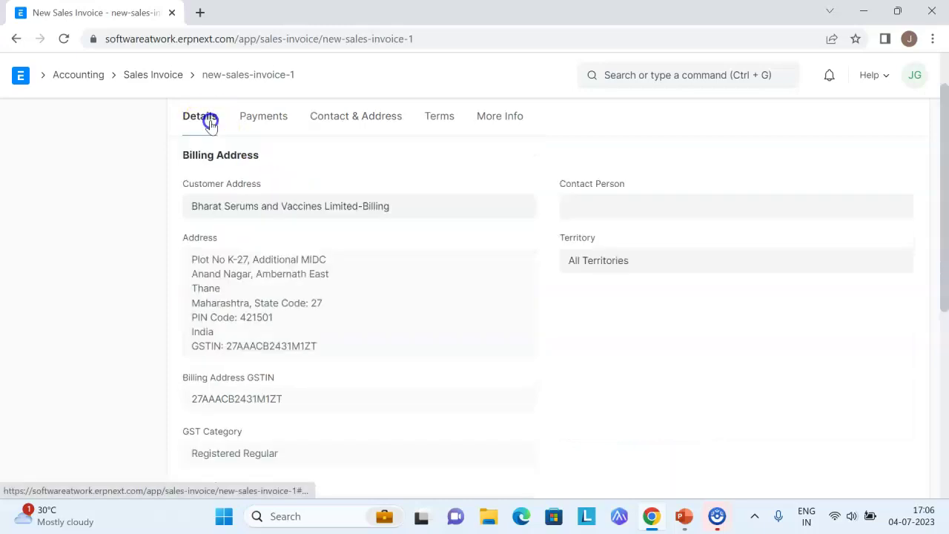
pyautogui.scroll(-2, 364, 326)
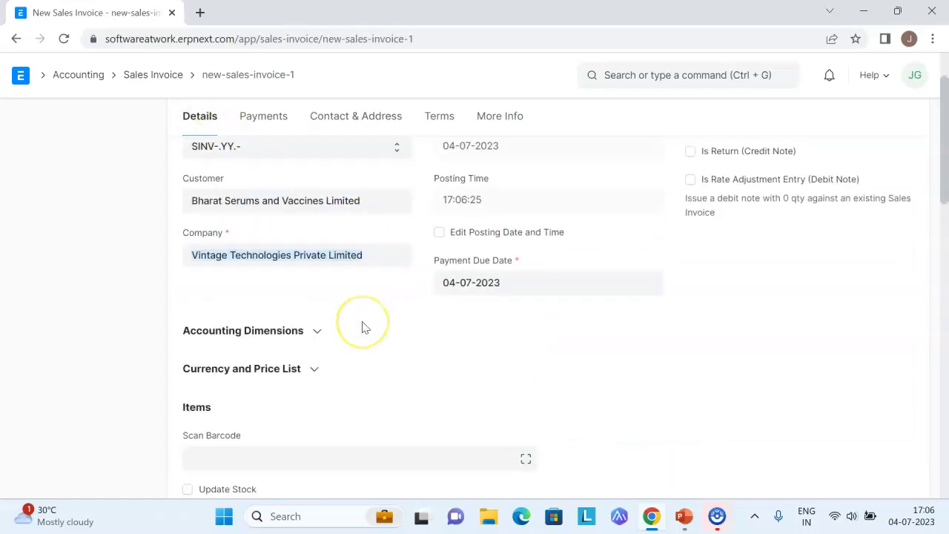
pyautogui.scroll(-1, 363, 326)
# Step: Add Digital Temerature as the first item, quantity 1 at rate 10,000
pyautogui.click(299, 379)
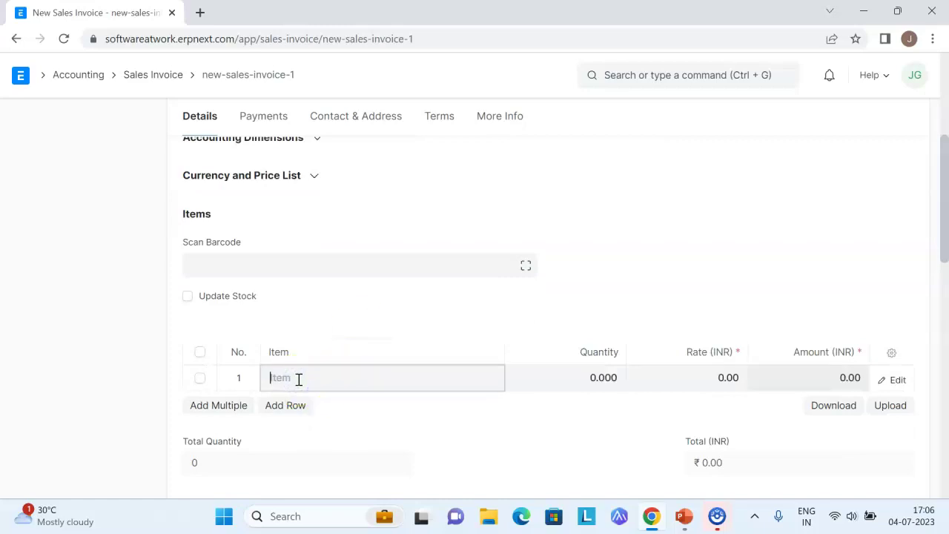
pyautogui.scroll(-1, 299, 432)
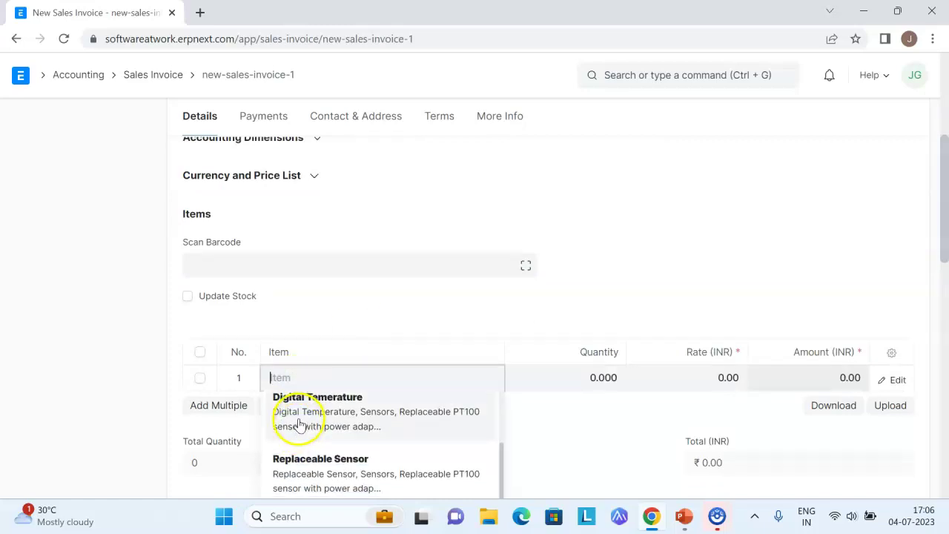
pyautogui.click(307, 419)
pyautogui.click(581, 379)
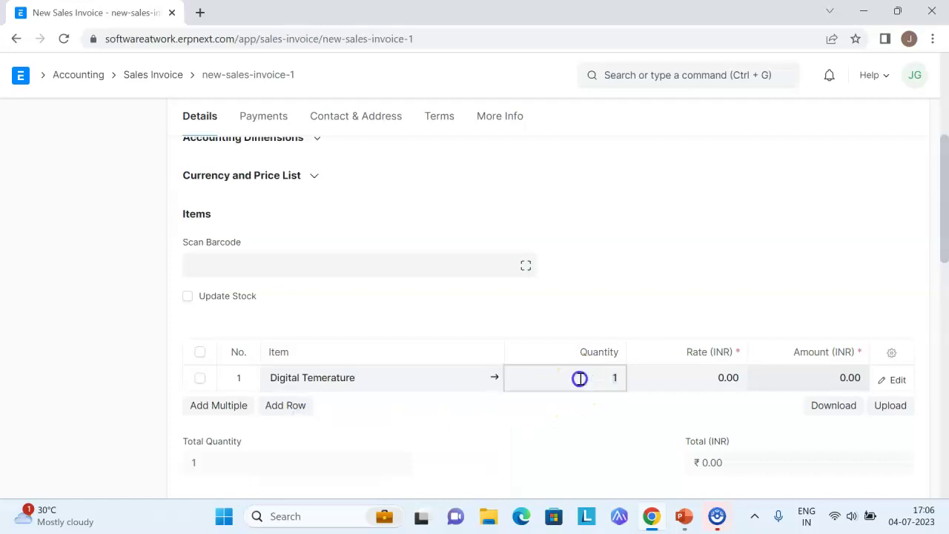
pyautogui.click(677, 376)
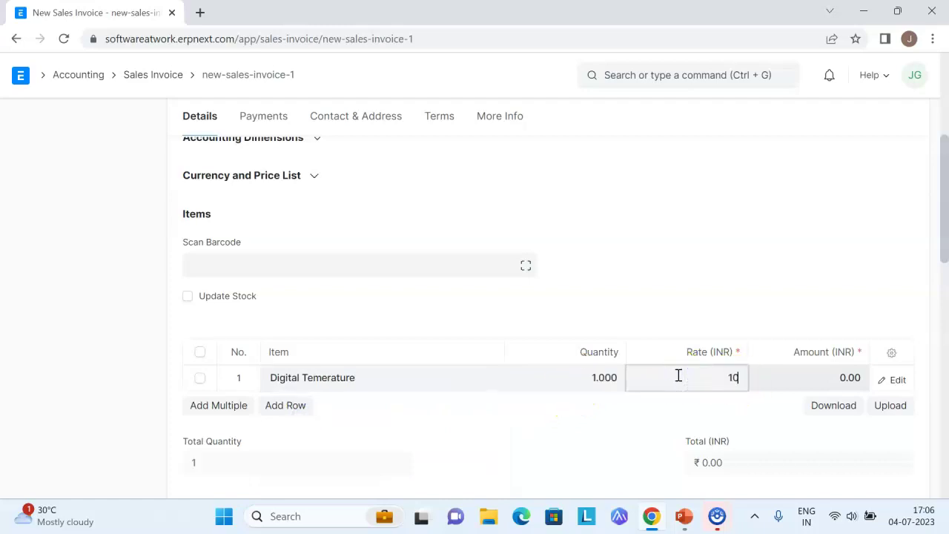
pyautogui.click(307, 405)
# Step: Add Replaceable Sensor at rate 20,000 and check the taxes total ₹5,400
pyautogui.click(316, 404)
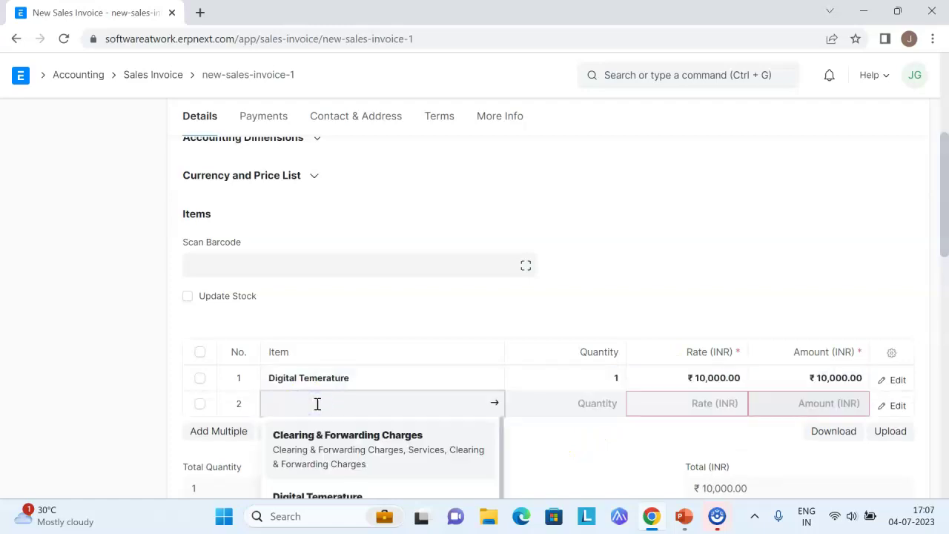
pyautogui.scroll(-2, 316, 403)
pyautogui.click(324, 432)
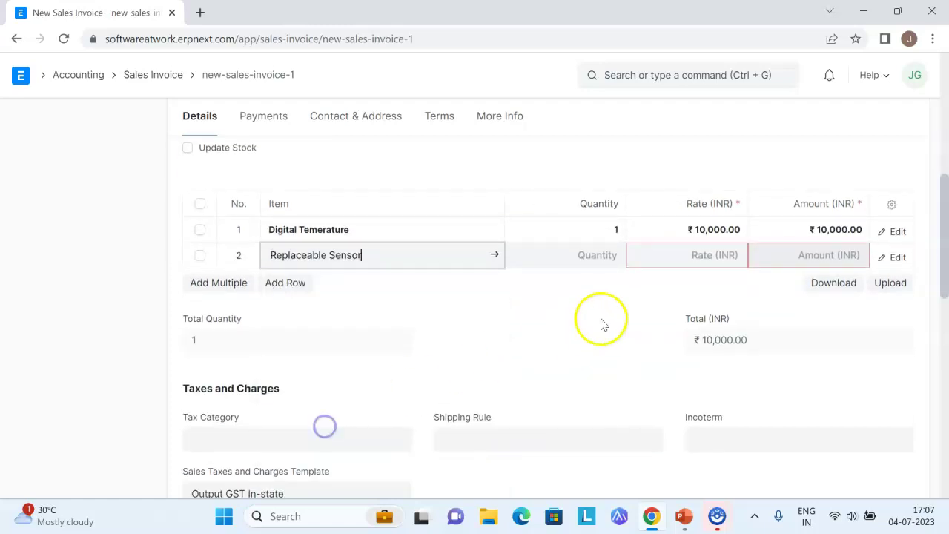
pyautogui.click(703, 258)
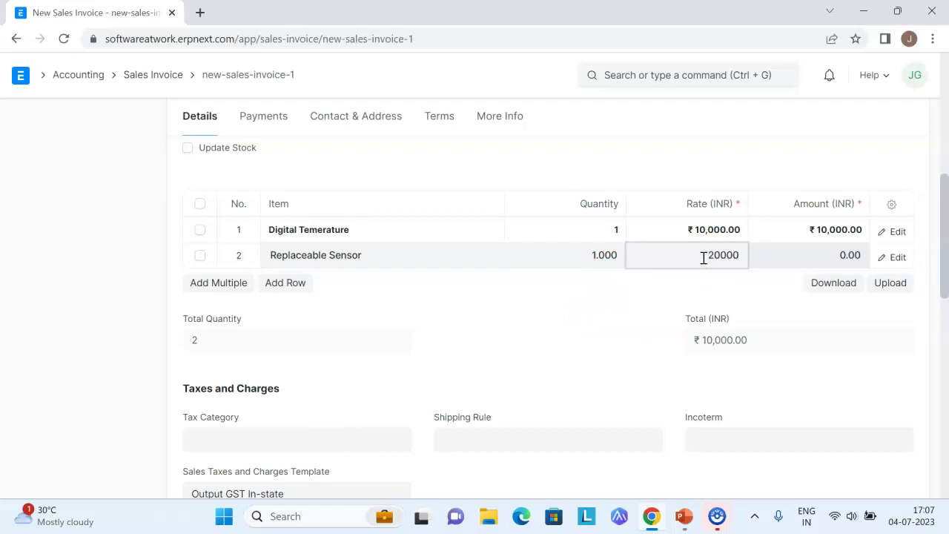
pyautogui.write('20000')
pyautogui.click(657, 332)
pyautogui.scroll(-2, 660, 333)
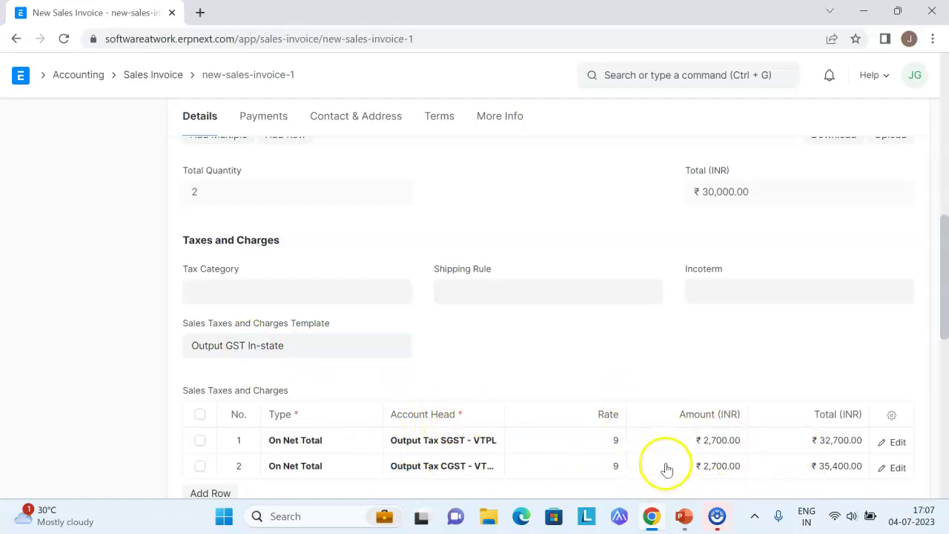
pyautogui.scroll(2, 545, 435)
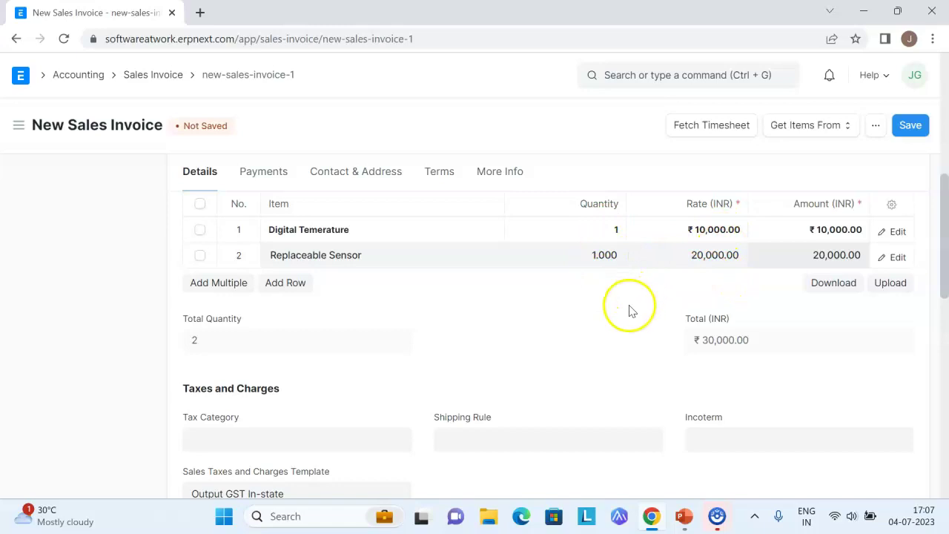
pyautogui.scroll(-4, 576, 377)
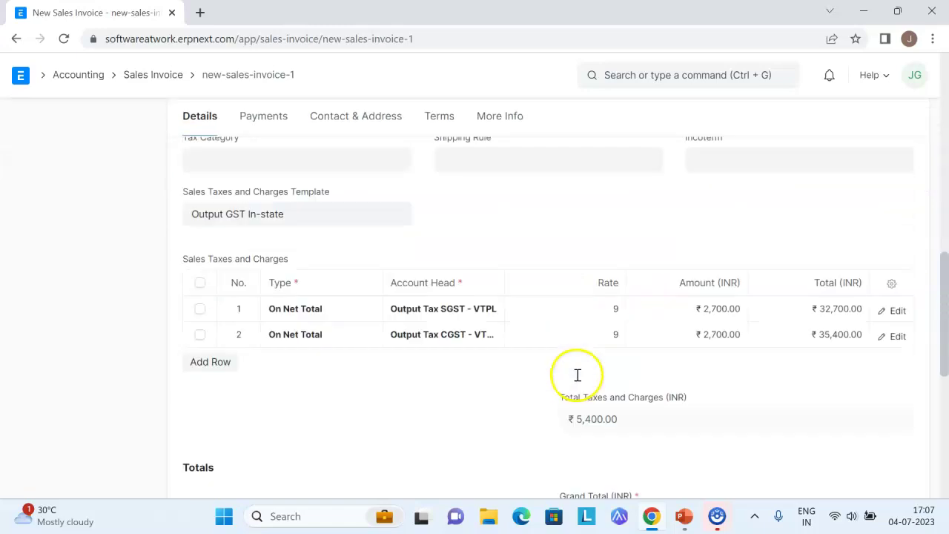
pyautogui.scroll(6, 880, 196)
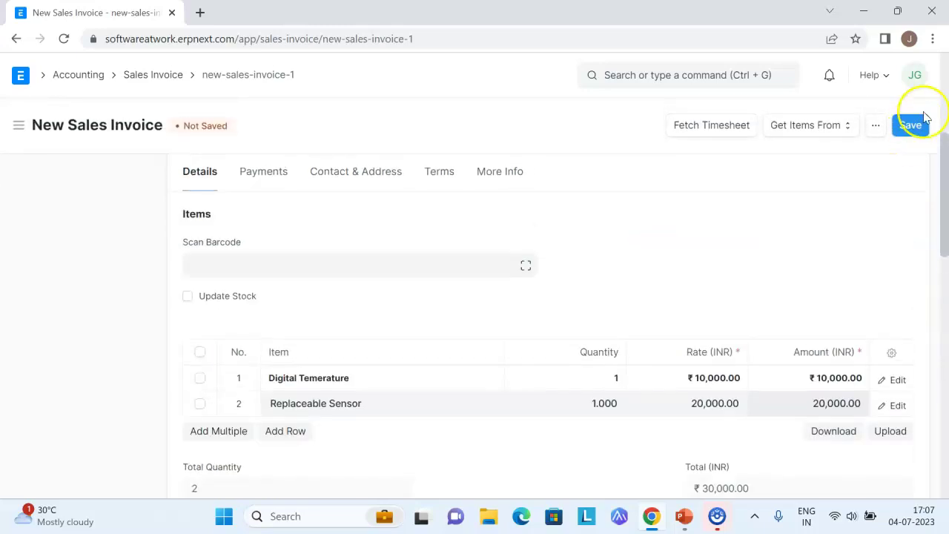
# Step: Save draft SINV-23-00001 and expand Tax Breakup showing 9% SGST/CGST for HSN 90259000 and 37011090
pyautogui.click(919, 126)
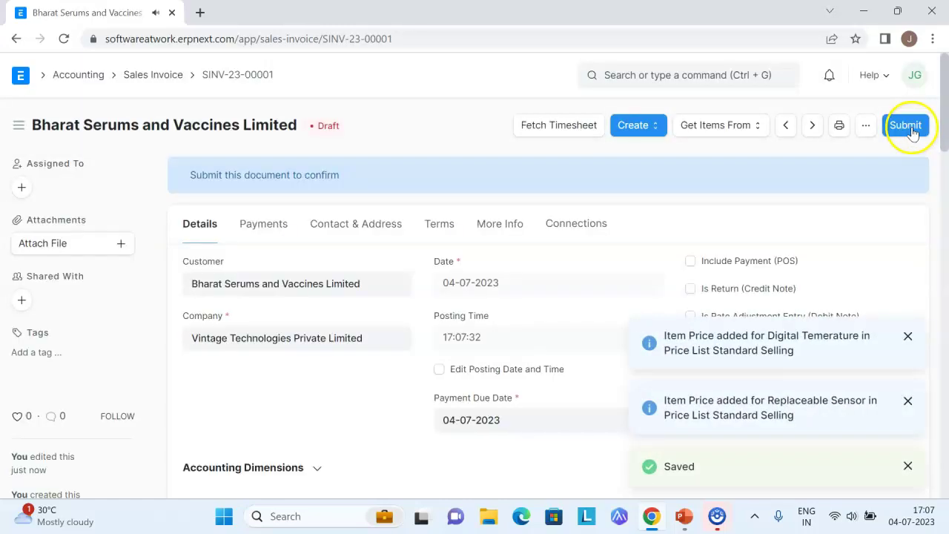
pyautogui.scroll(-1, 423, 316)
pyautogui.scroll(-10, 423, 316)
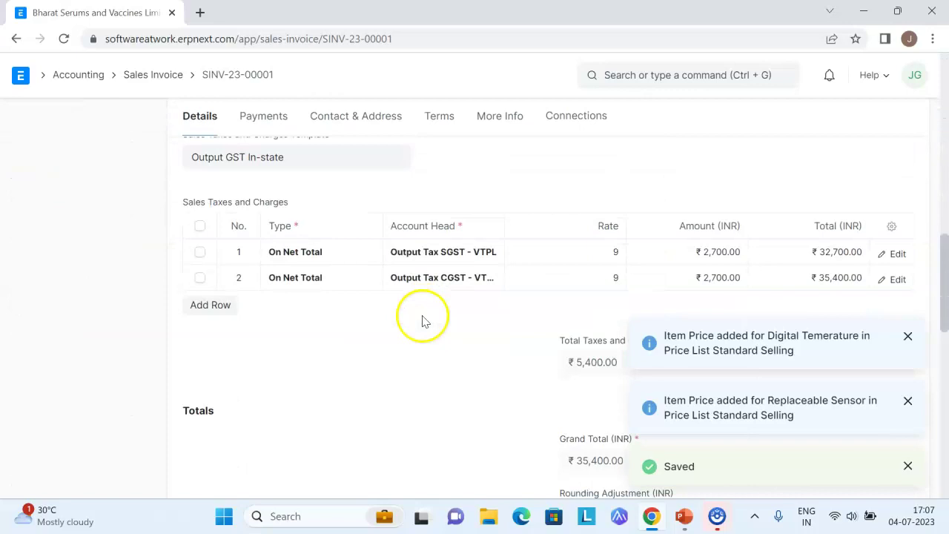
pyautogui.scroll(-8, 422, 319)
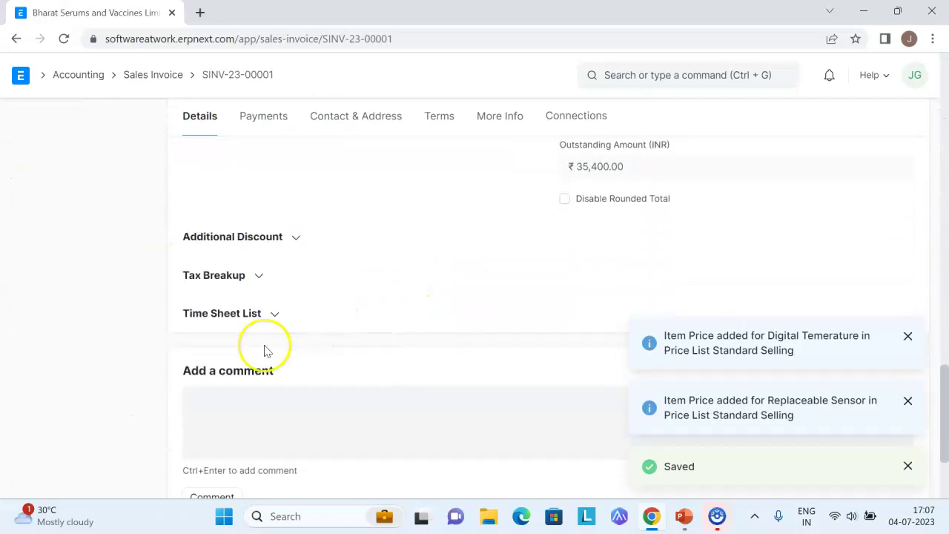
pyautogui.click(260, 278)
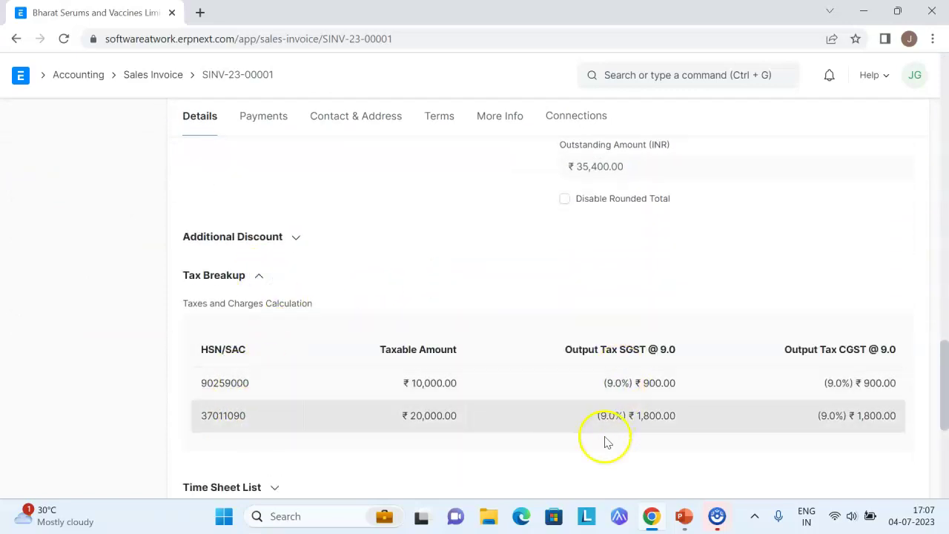
pyautogui.scroll(8, 610, 404)
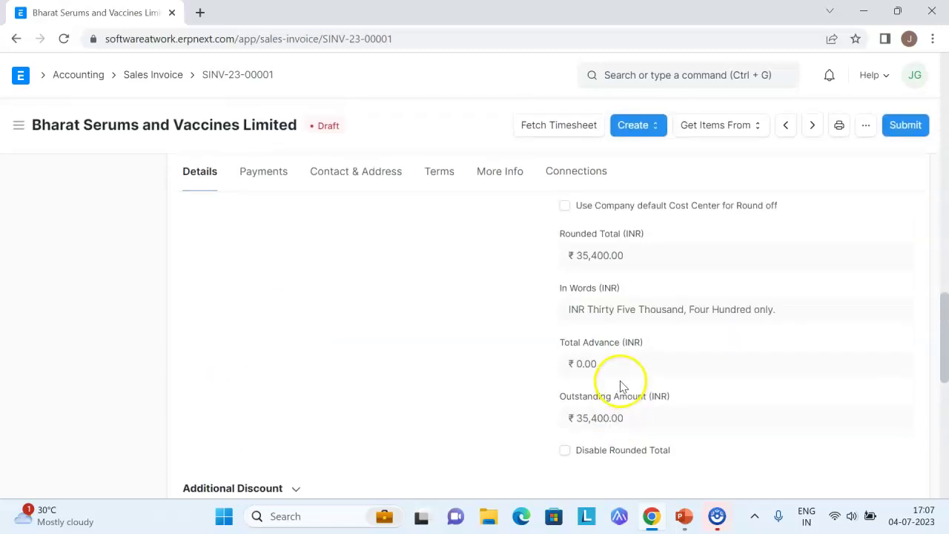
pyautogui.scroll(5, 607, 395)
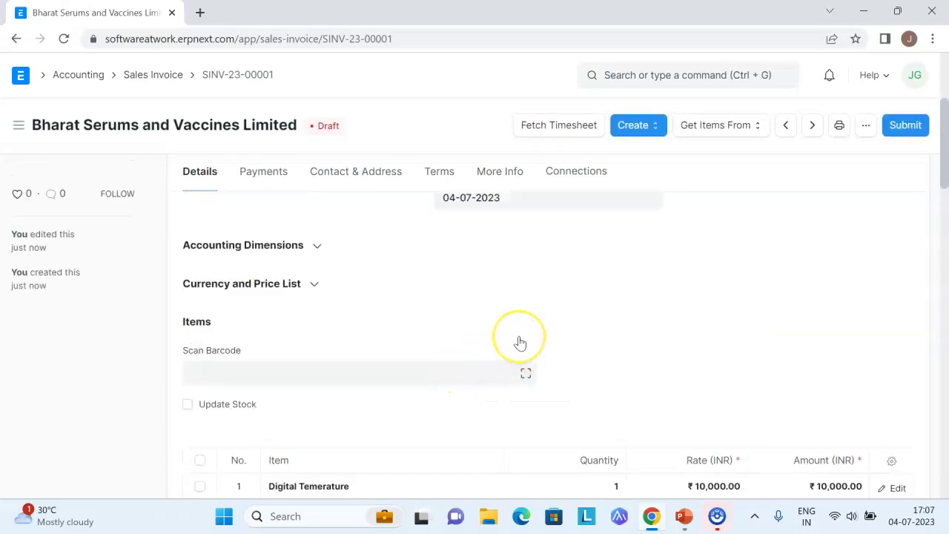
# Step: Scroll through the draft invoice, then switch to the 'Steps to follow' presentation slide
pyautogui.scroll(-2, 520, 343)
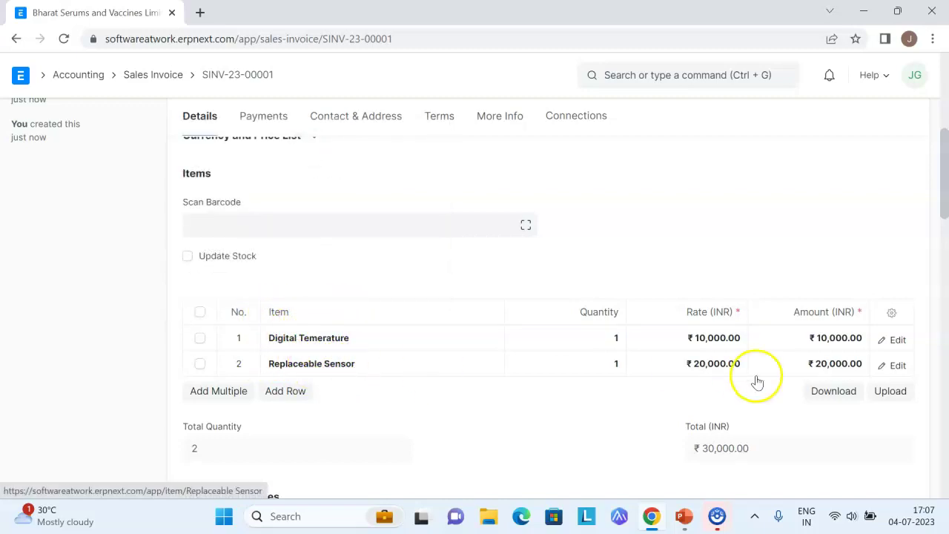
pyautogui.scroll(-4, 733, 388)
pyautogui.scroll(3, 586, 386)
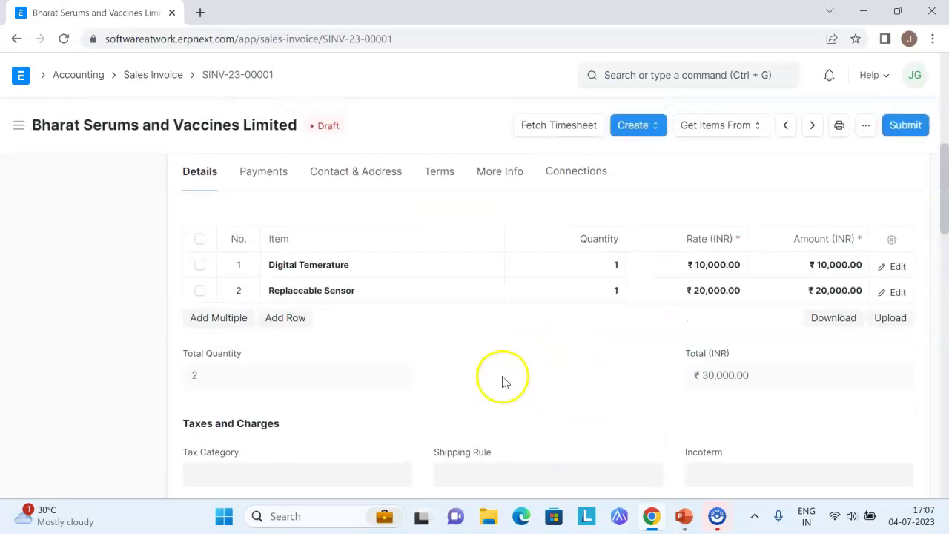
pyautogui.scroll(-2, 504, 375)
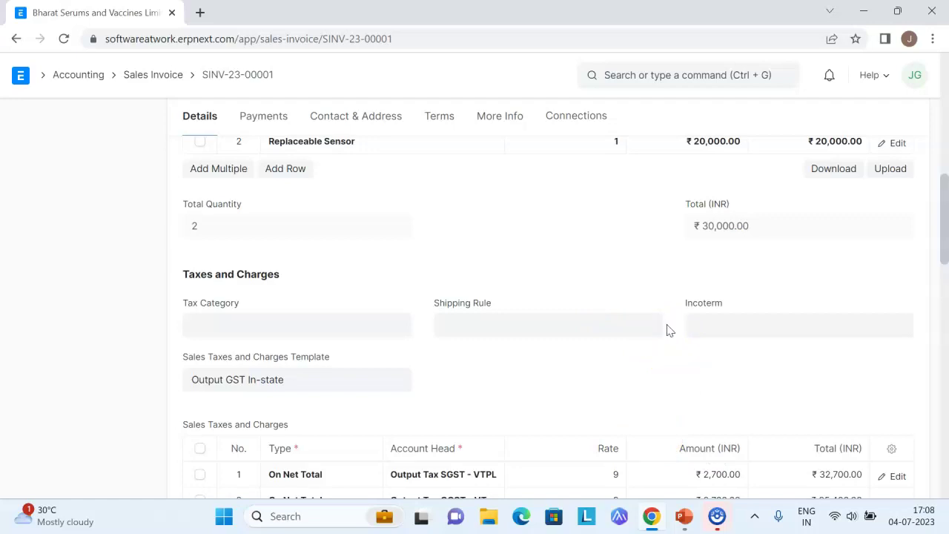
pyautogui.scroll(-3, 667, 330)
pyautogui.scroll(6, 667, 330)
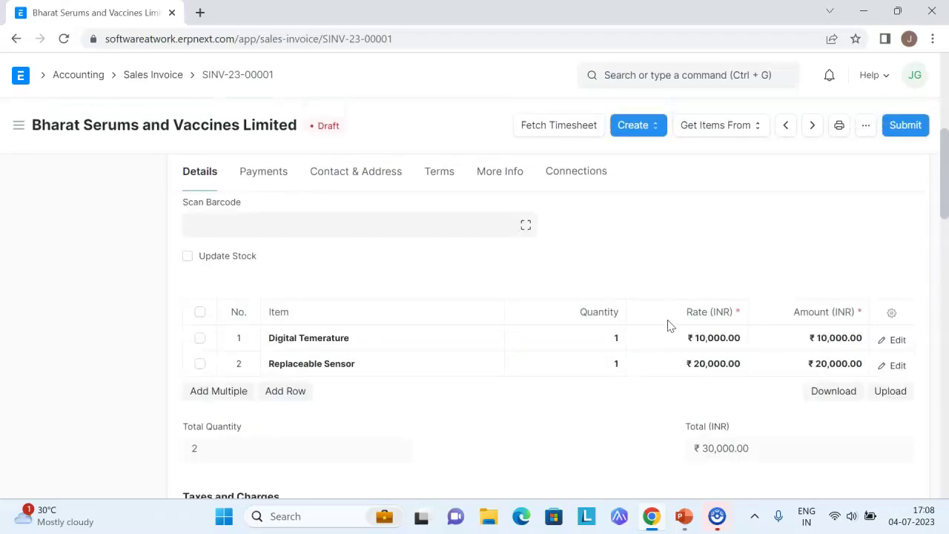
pyautogui.hotkey('alt', 'Tab')
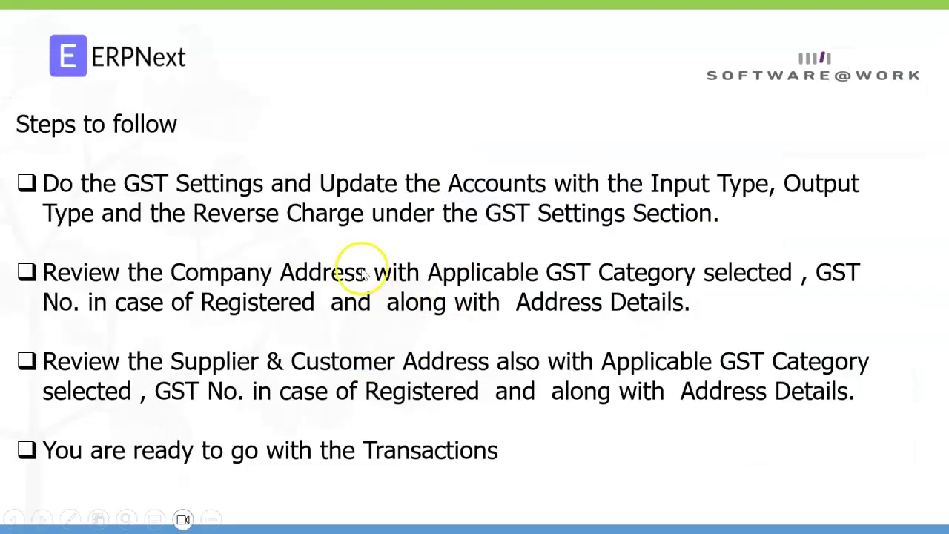